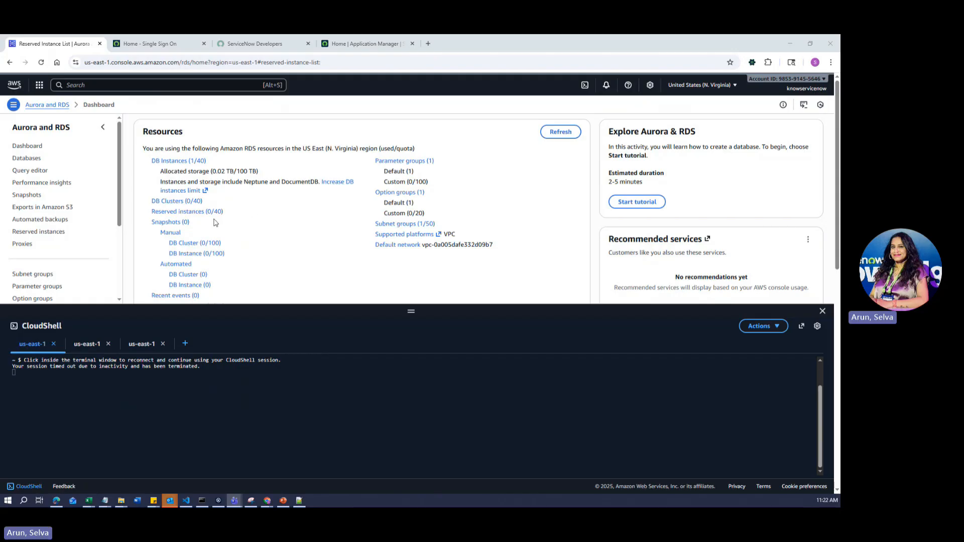
- Check Discovery Status DIS0010073 and reconnect both CloudShell sessions to a ready prompt
left_click(351, 44)
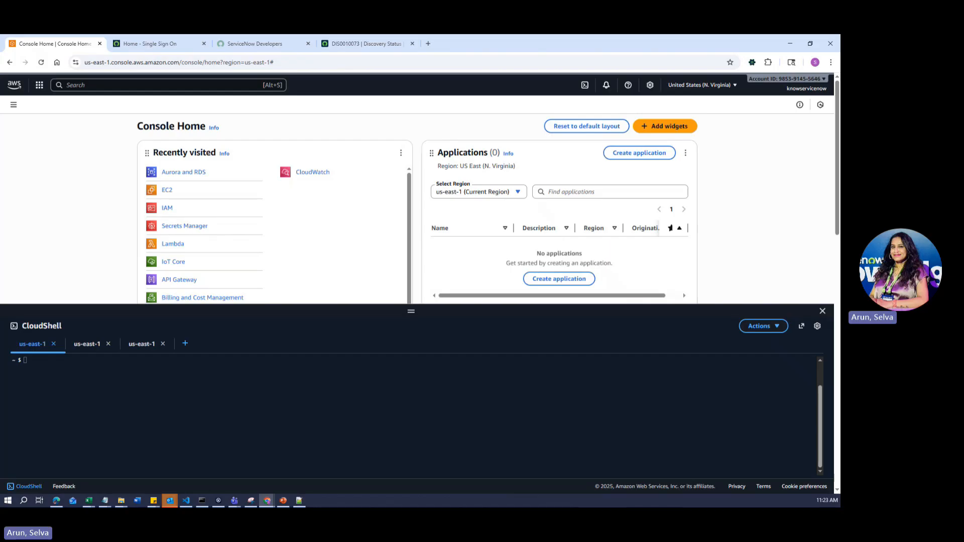
left_click(75, 345)
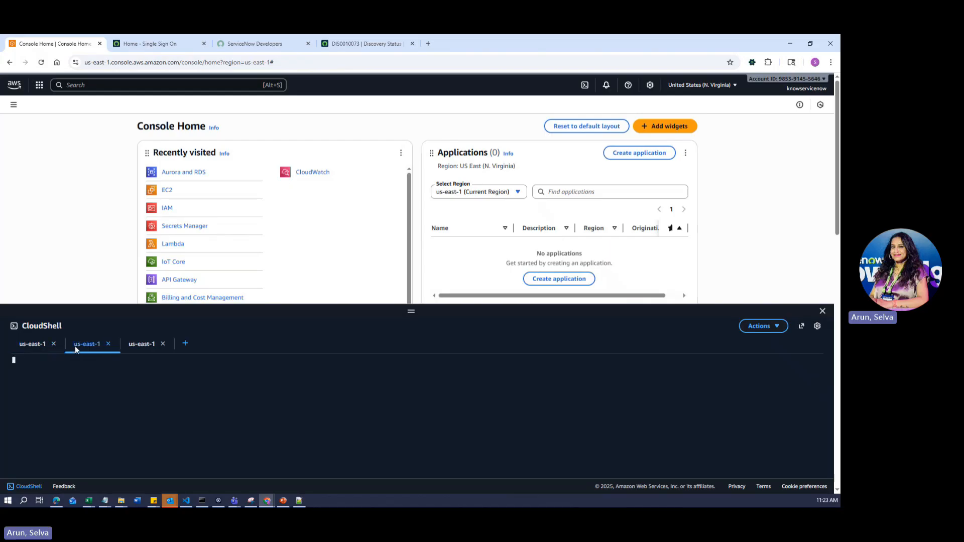
left_click(41, 342)
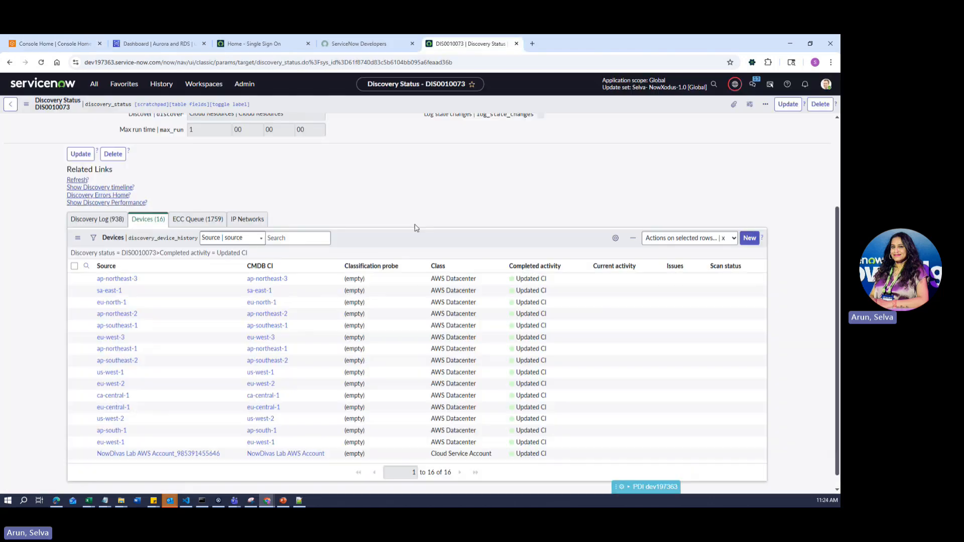
scroll(415, 227, "up", 3)
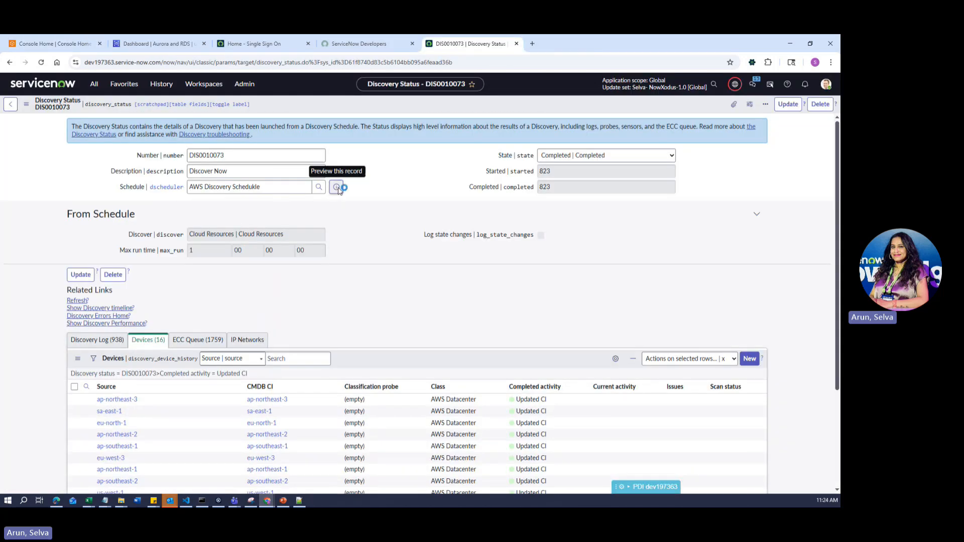
- Open the AWS Discovery Schedule in its own tab, then review DIS0010073's 16 device entries
middle_click(453, 209)
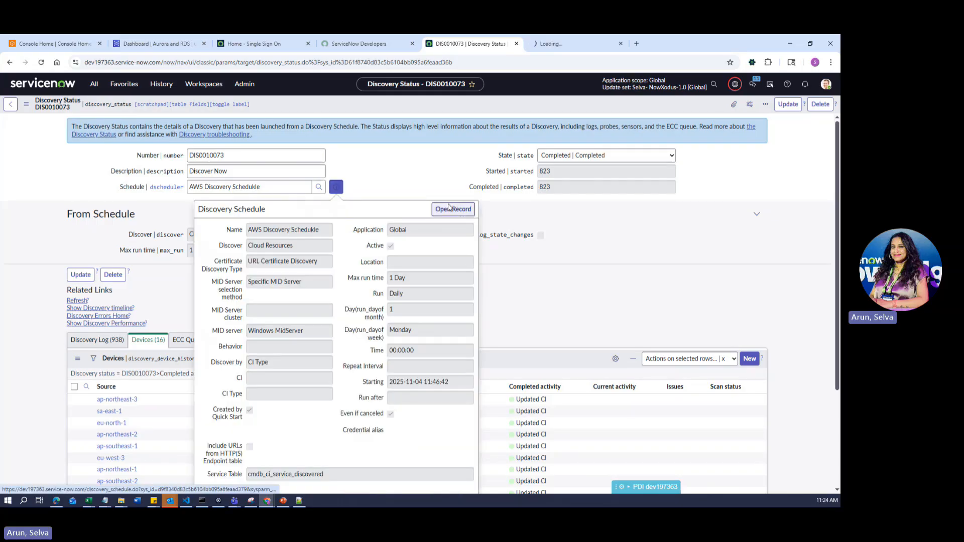
left_click(547, 46)
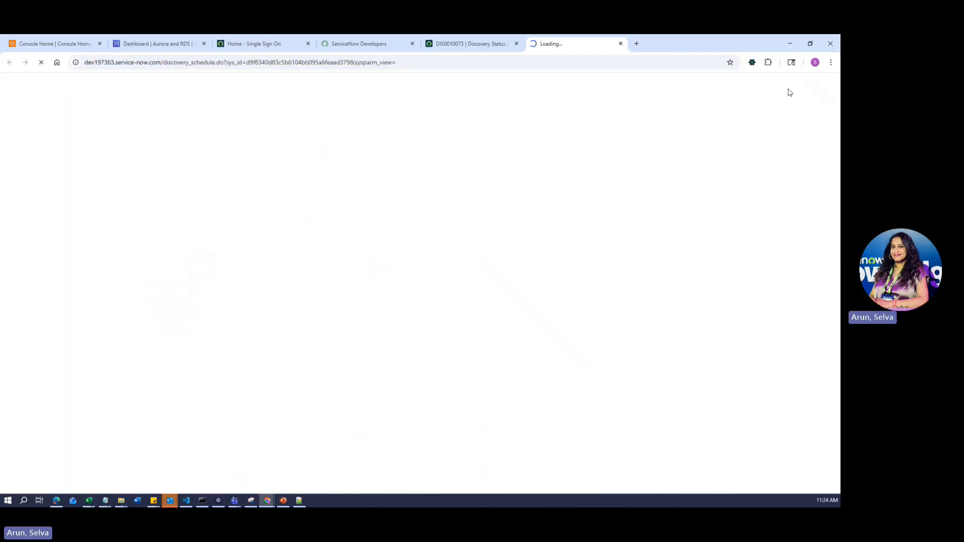
left_click(448, 44)
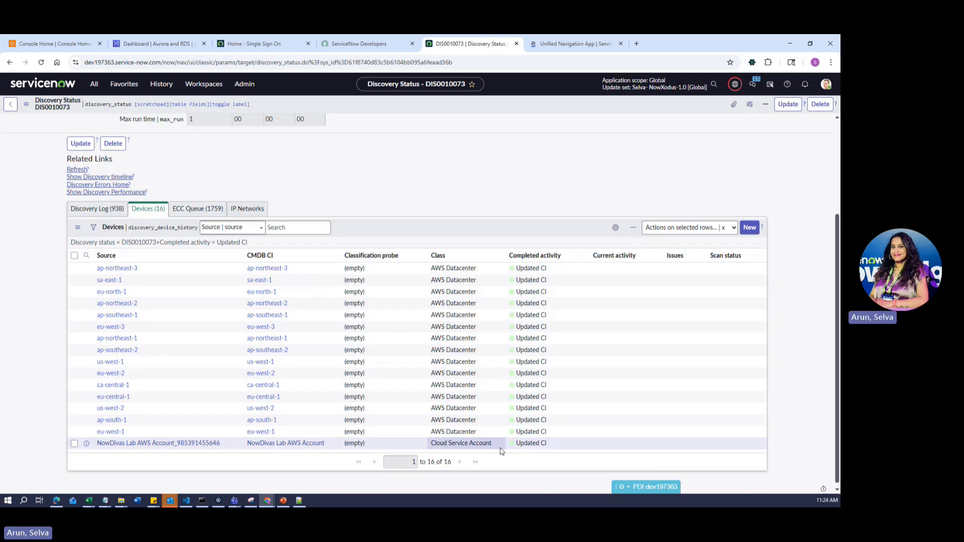
scroll(194, 317, "up", 3)
- Review the schedule's discovery runs, credential alias, global IP exclusions and subnets, then view the AWS RDS dashboard
left_click(533, 40)
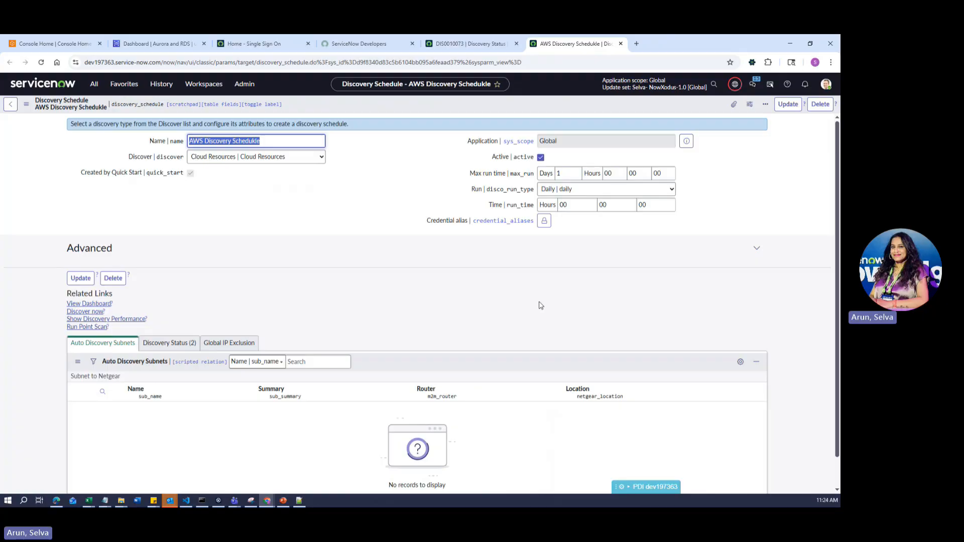
left_click(177, 349)
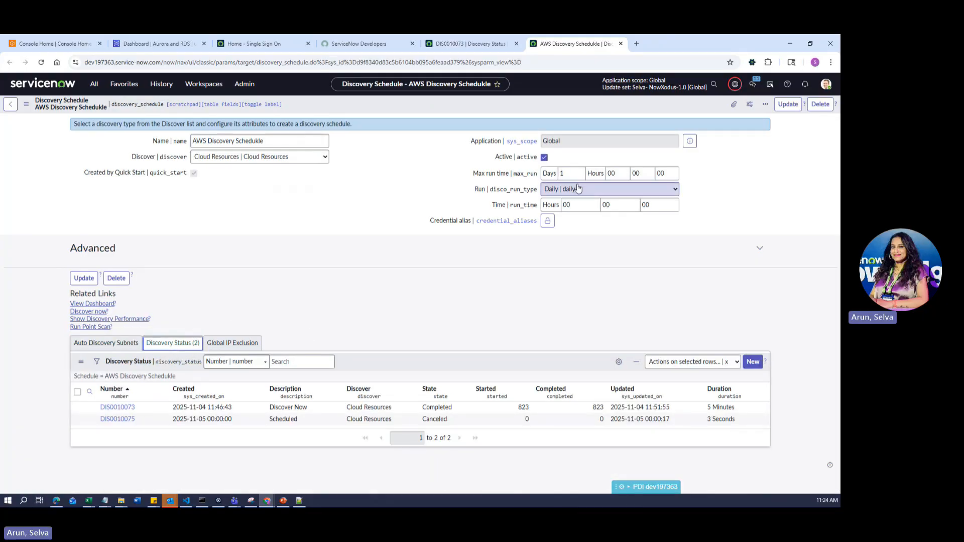
left_click(549, 221)
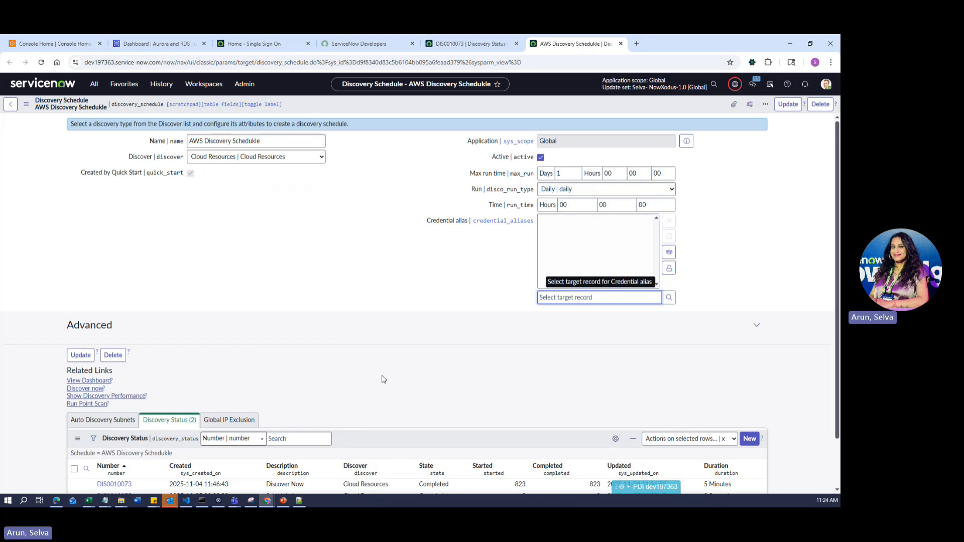
left_click(229, 420)
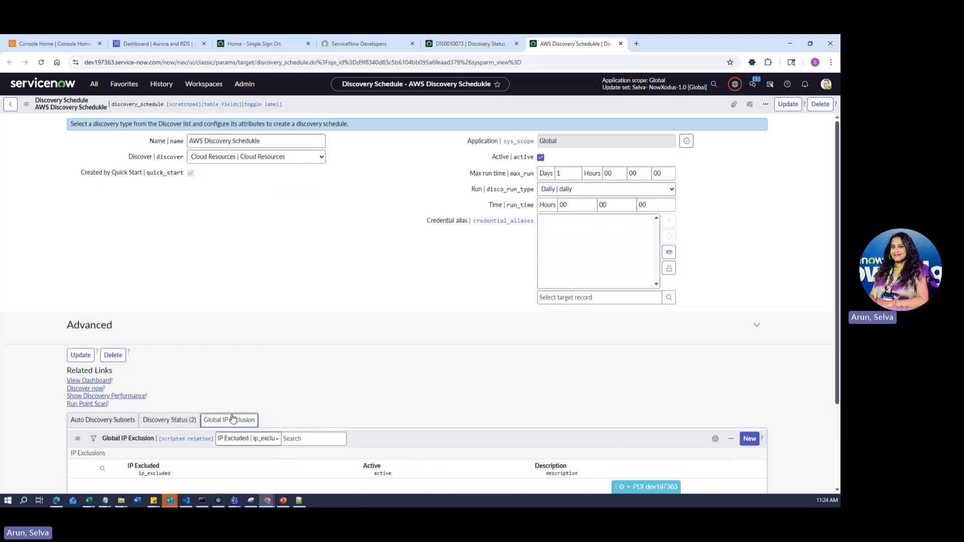
left_click(121, 425)
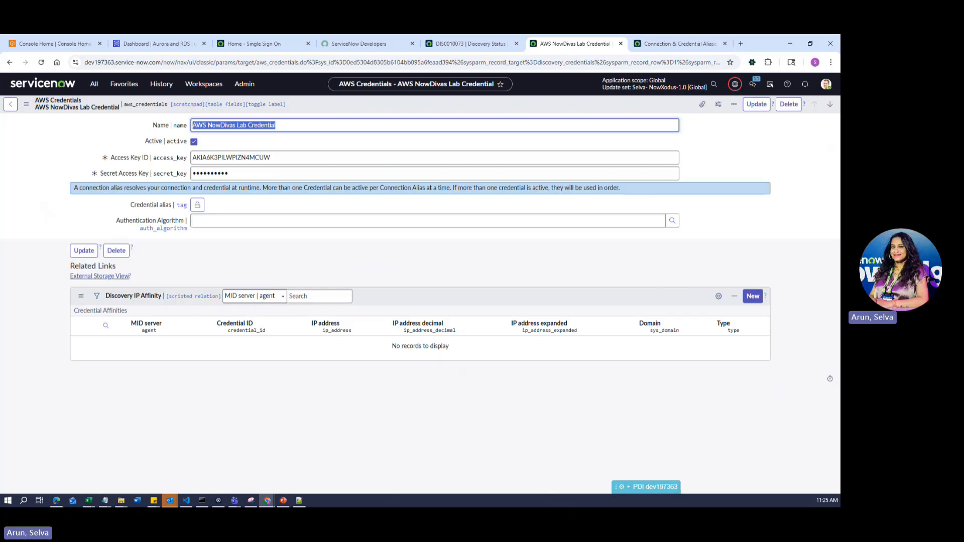
mouse_move(177, 51)
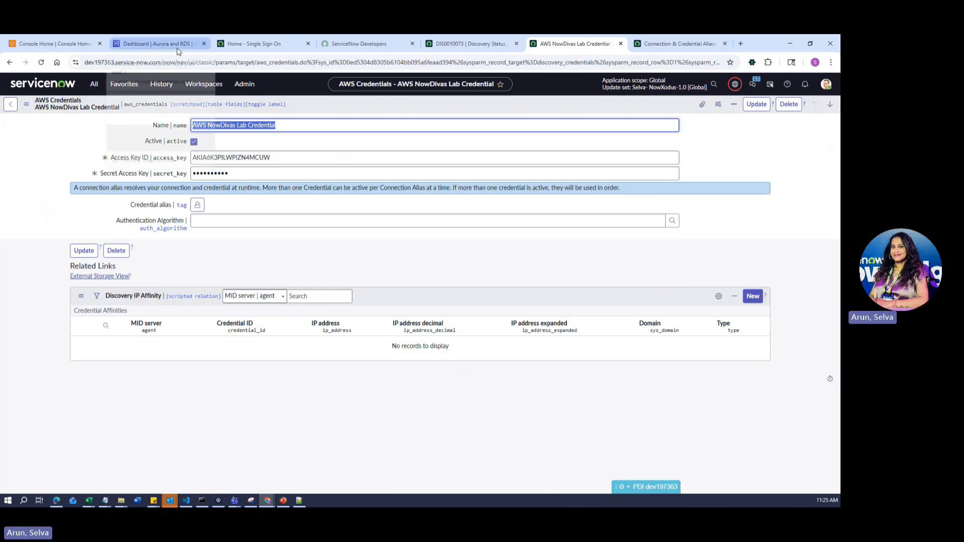
left_click(178, 45)
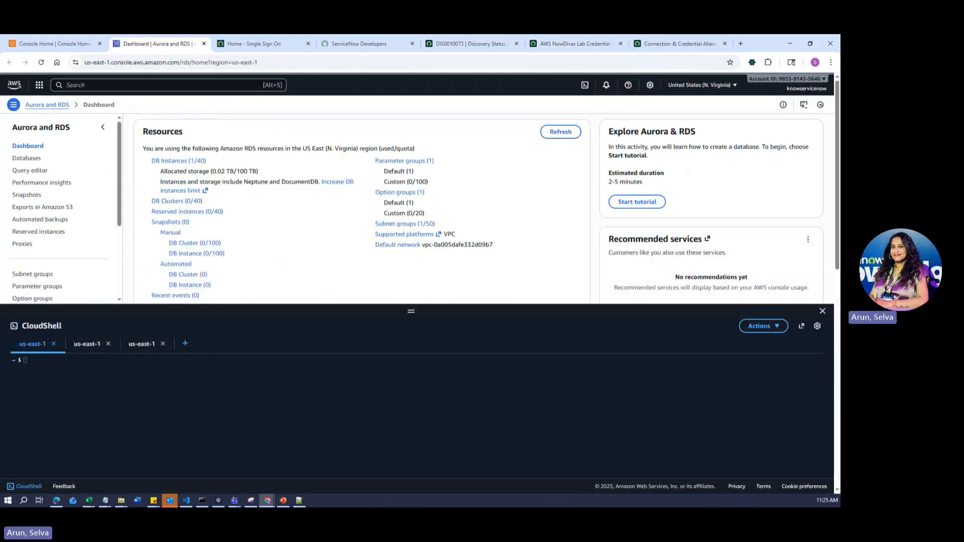
- Open the IAM service from the console search and close CloudShell
left_click(108, 85)
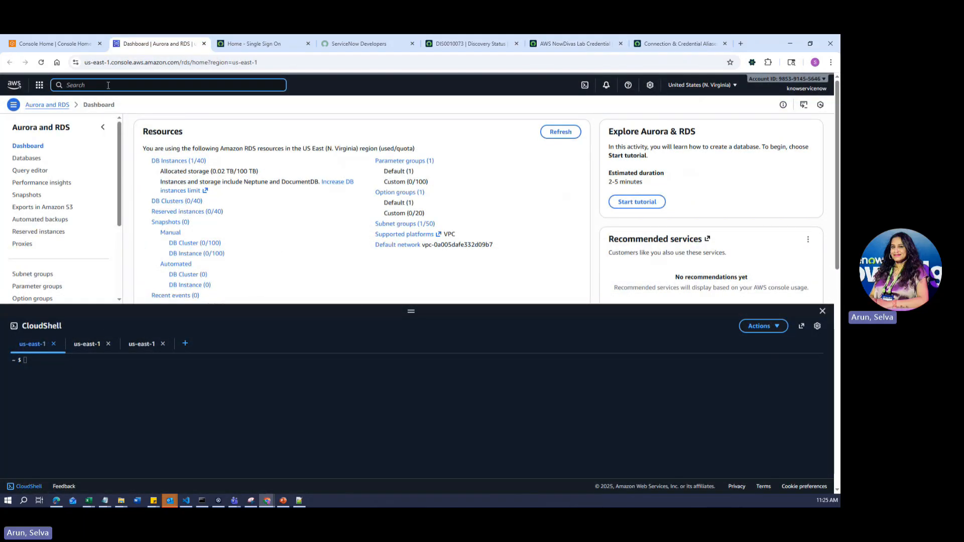
type("IAM")
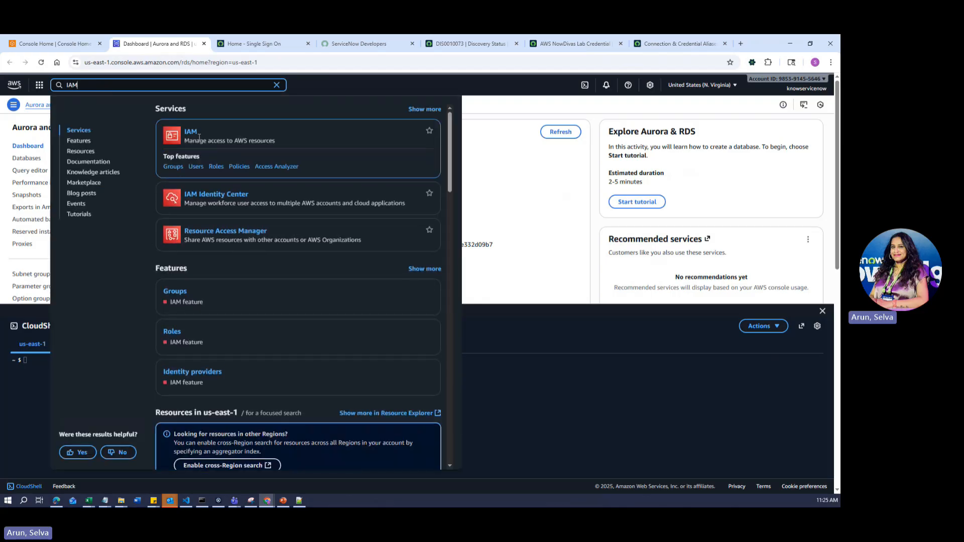
left_click(189, 133)
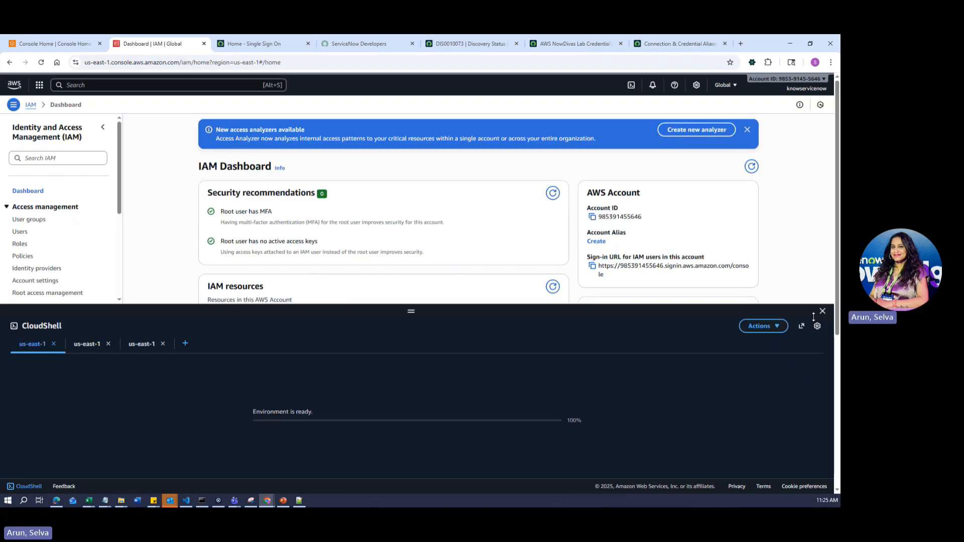
left_click(822, 312)
- Inspect the servicenow-discovery user's ServiceNow-Cloud-Discovery-ReadOnly policy permissions for its 9 services
left_click(20, 232)
left_click(186, 201)
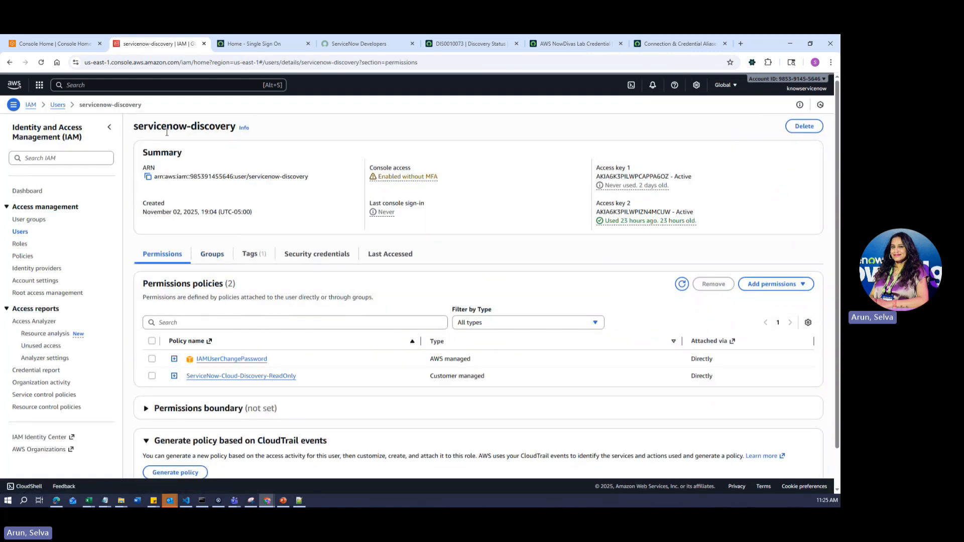
scroll(375, 378, "down", 1)
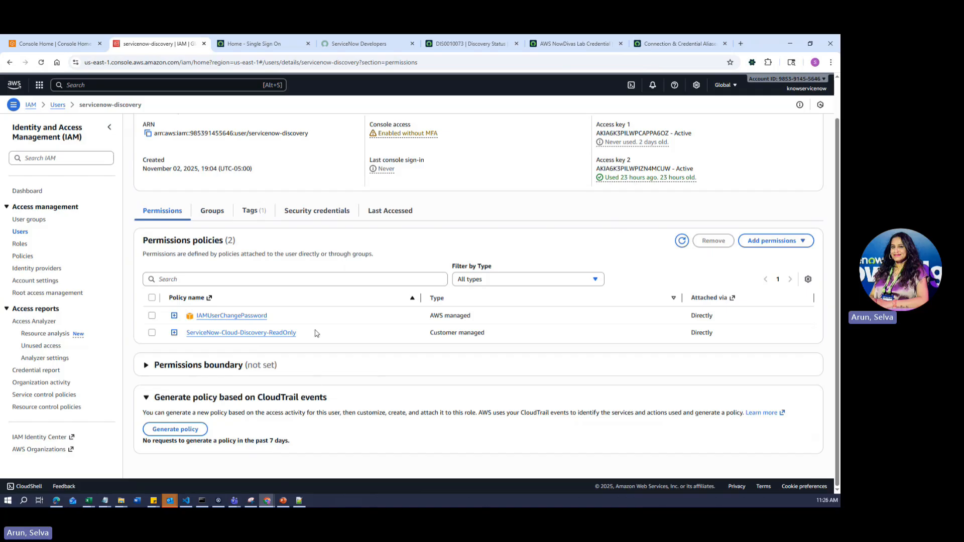
left_click(274, 333, "ctrl")
left_click(234, 44)
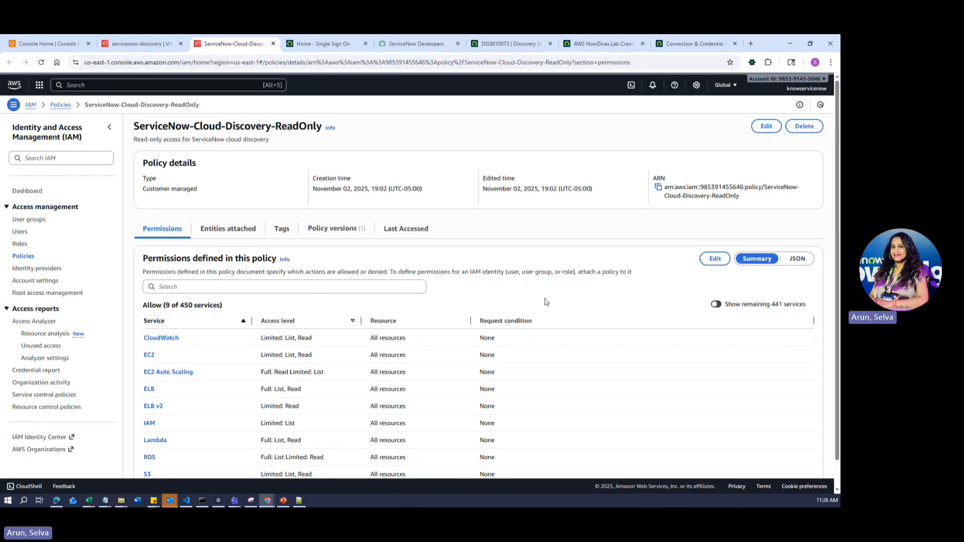
scroll(546, 301, "down", 1)
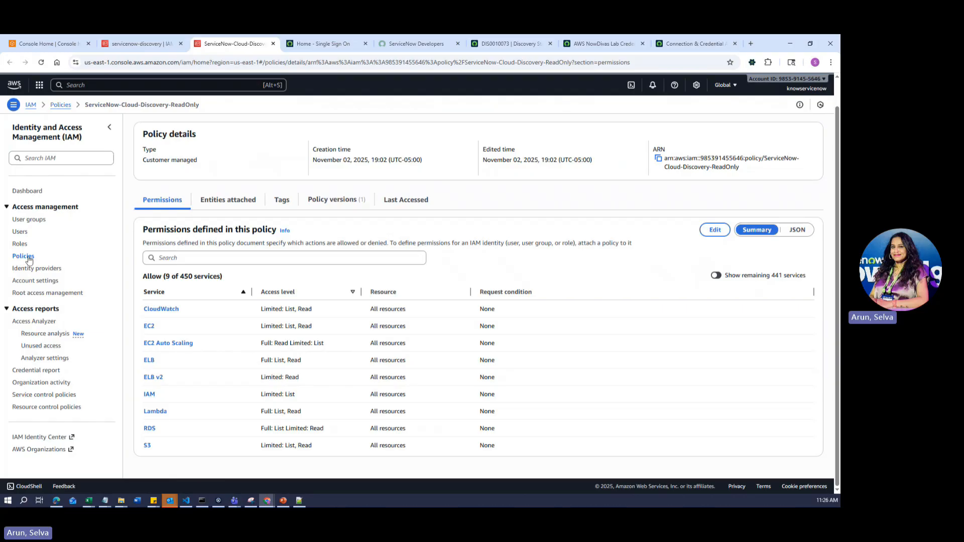
- Revisit the servicenow-discovery user, return to IAM Users, and search the console for ECR
left_click(20, 232)
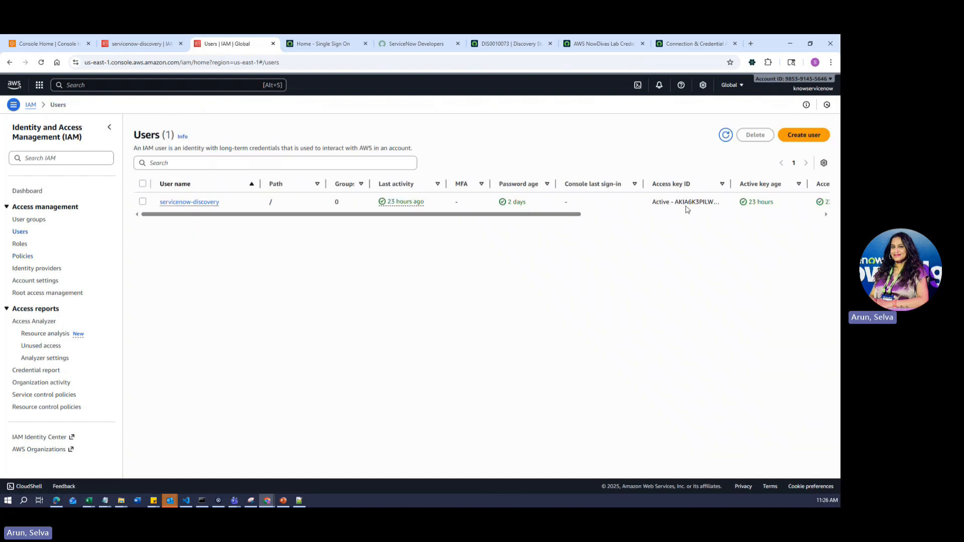
left_click(195, 203)
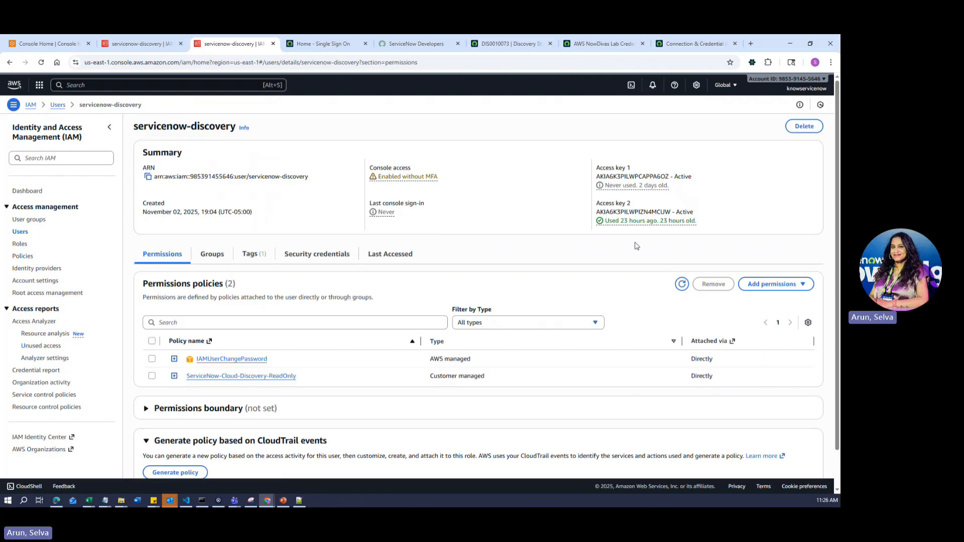
left_click(20, 233)
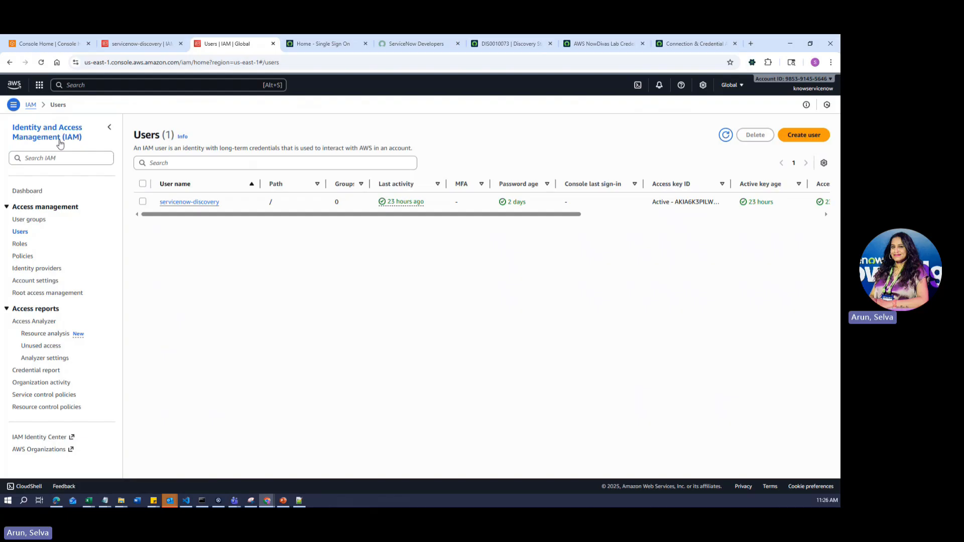
left_click(99, 86)
type("ECR")
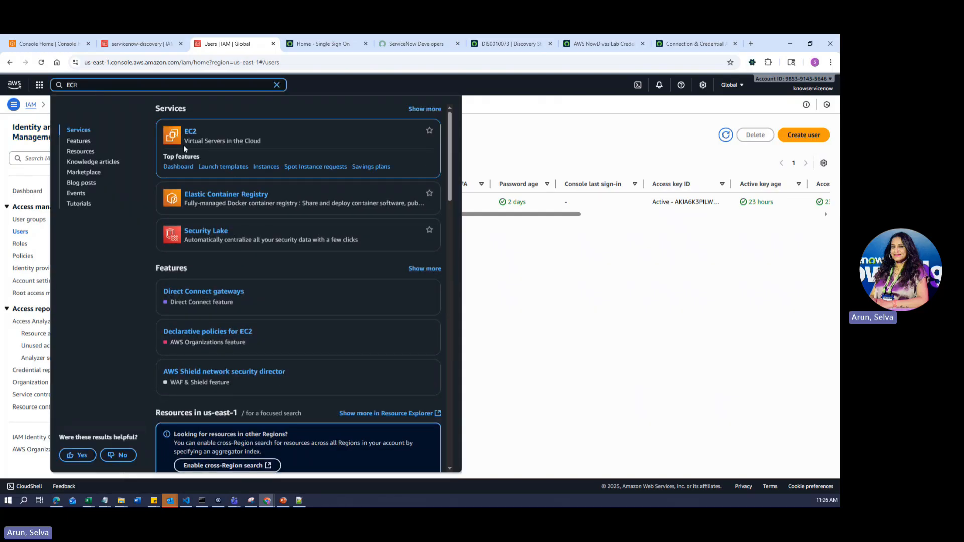
- Open EC2 and list the running lab instances, including lab-db-server-01
left_click(179, 167)
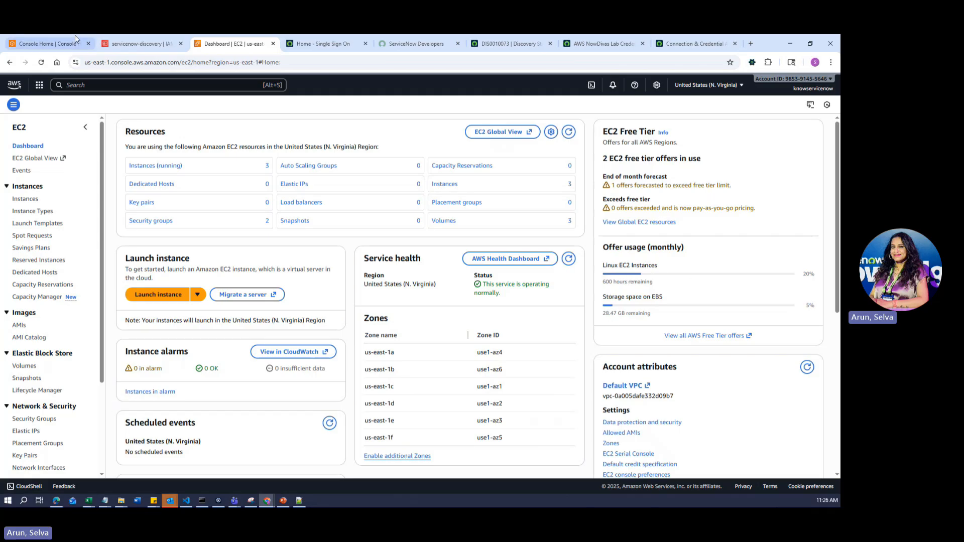
left_click(167, 171)
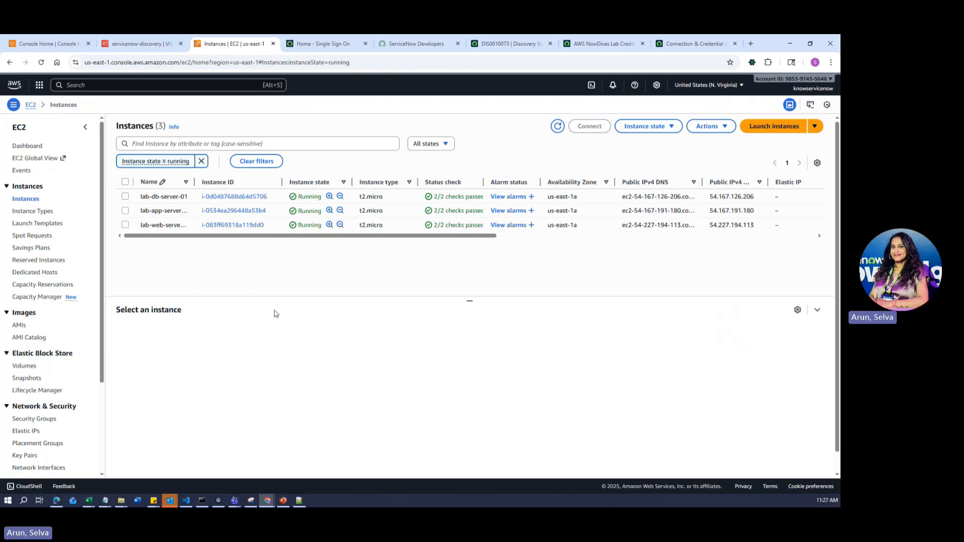
left_click(373, 60)
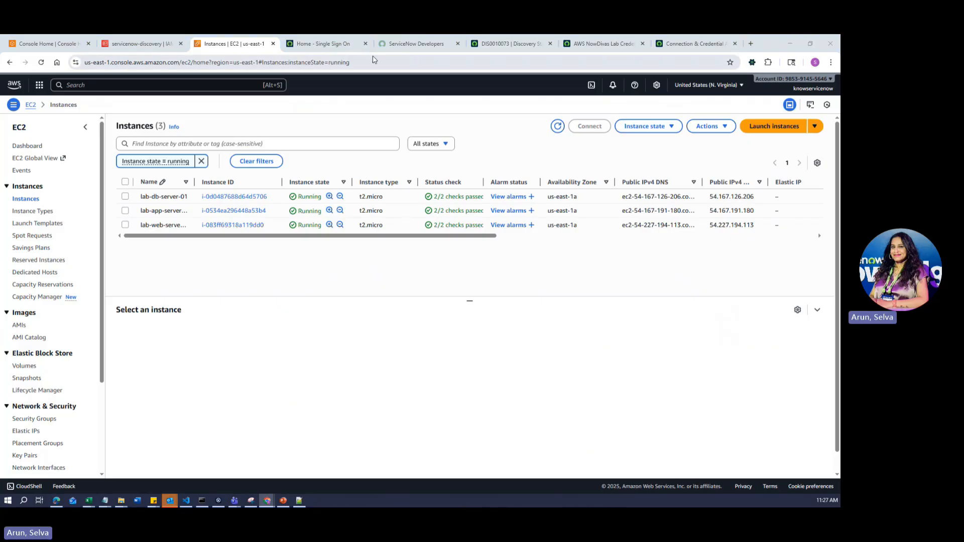
left_click(426, 105)
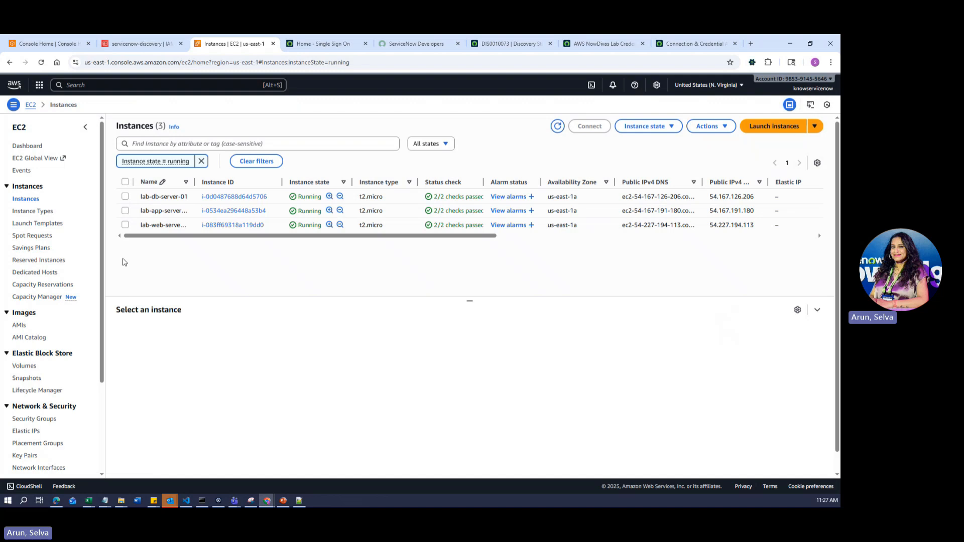
- Open a CloudShell terminal beneath the EC2 Instances list
left_click(39, 86)
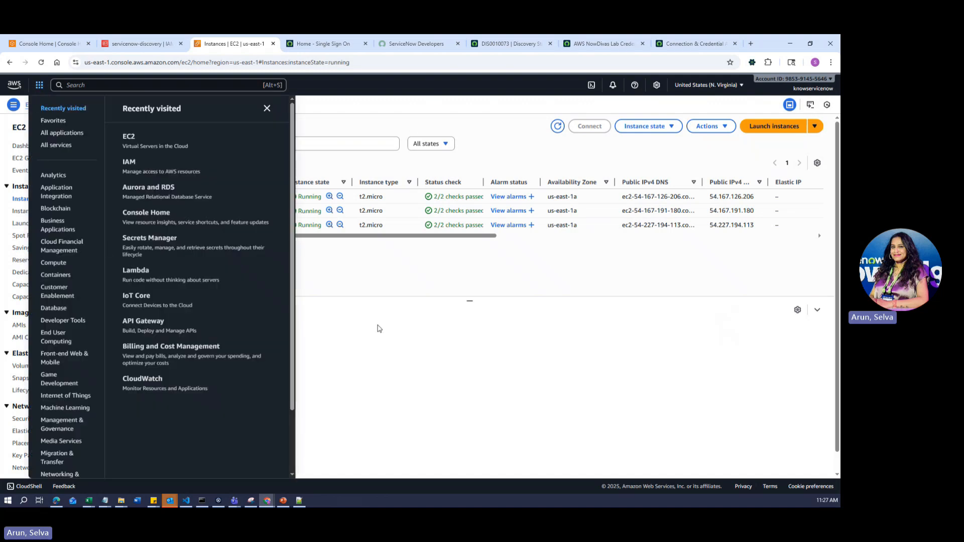
left_click(377, 328)
left_click(591, 85)
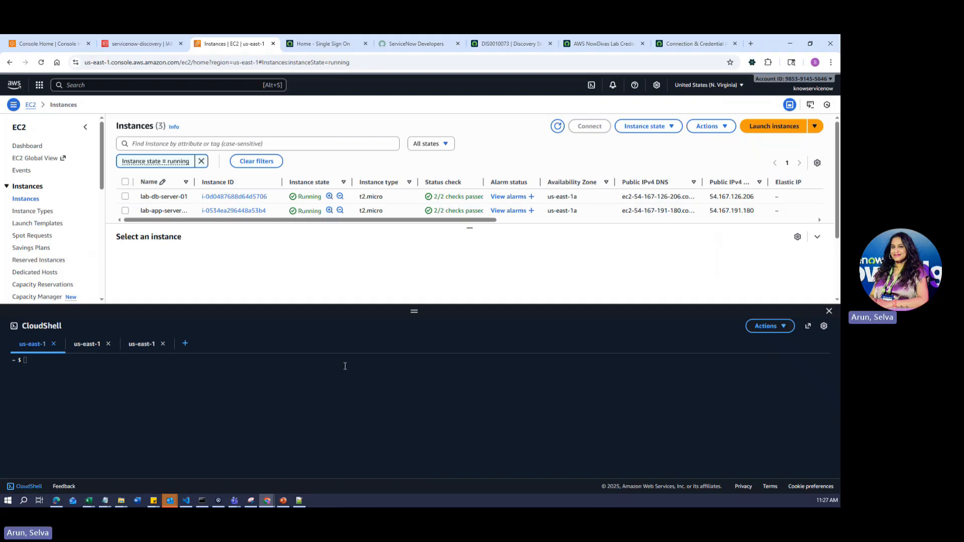
- Glance at the ServiceNow credential and DIS0010073 tabs, then return to EC2 Instances
left_click(692, 47)
left_click(618, 40)
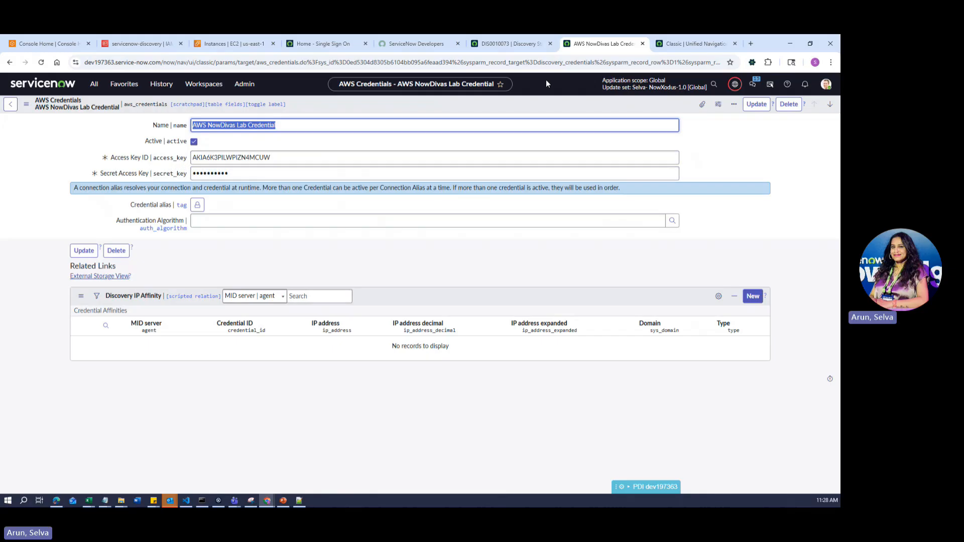
key("ctrl+shift+Tab")
left_click(222, 48)
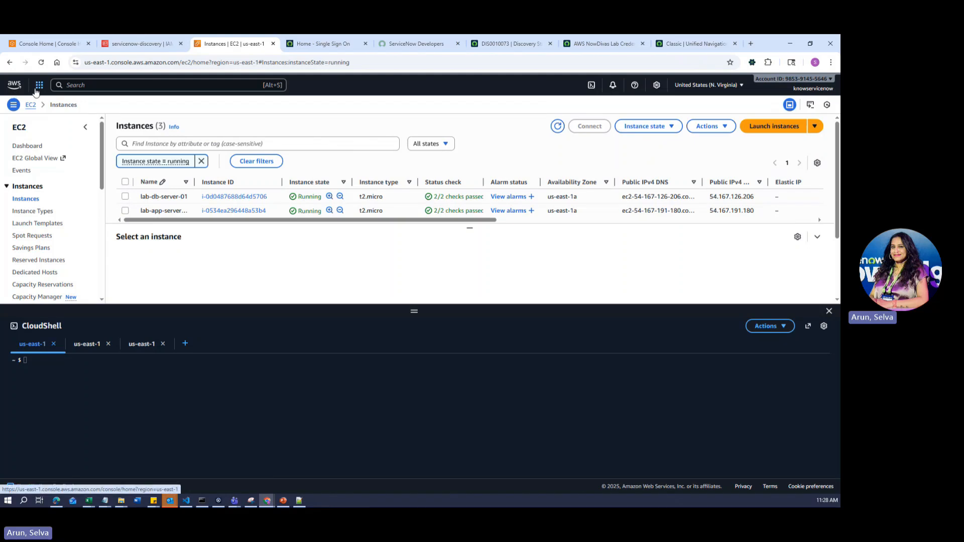
- Search IAM and open its Users list showing the servicenow-discovery user
left_click(86, 83)
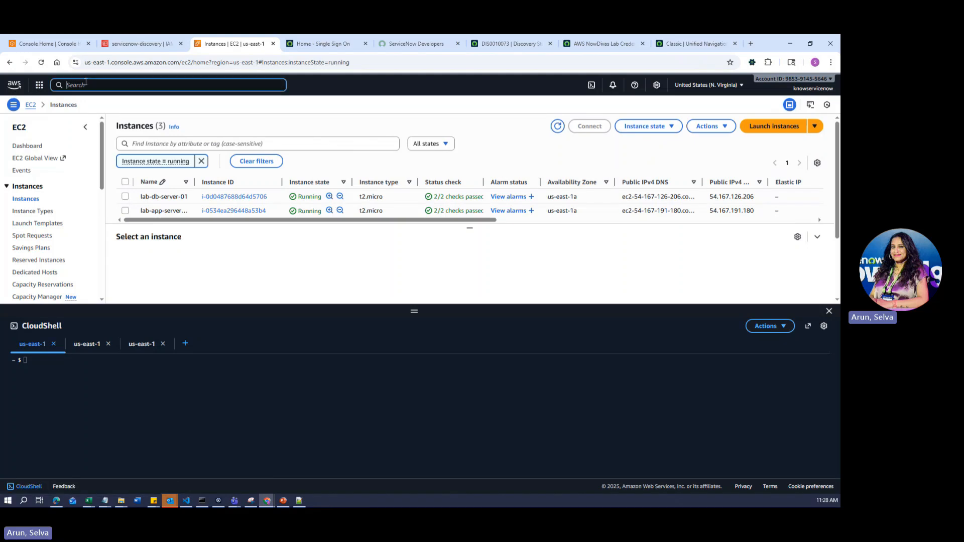
type("IAM")
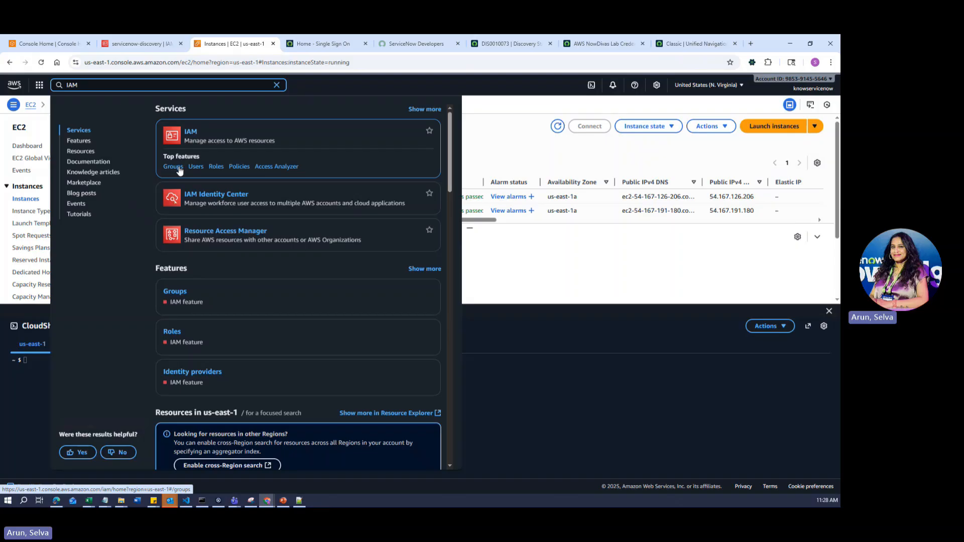
left_click(195, 167)
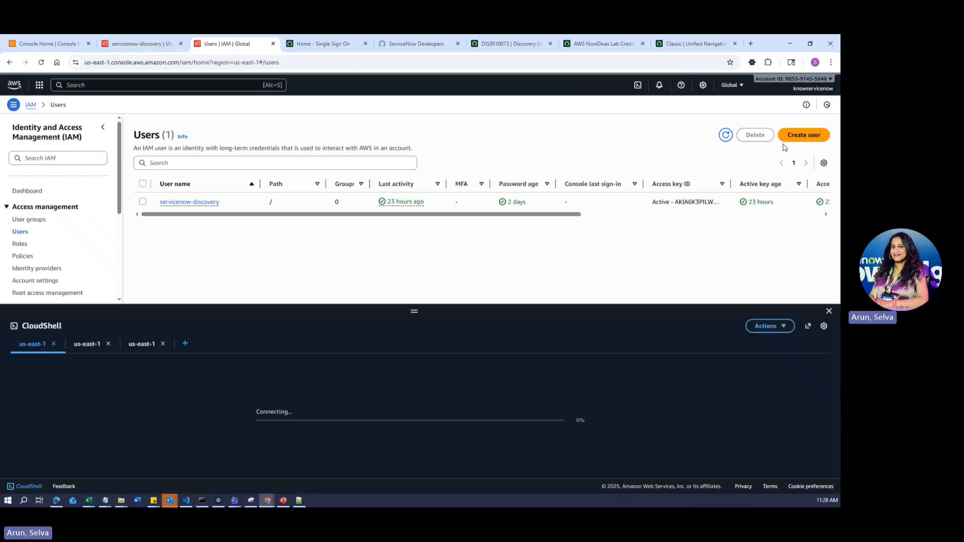
left_click(793, 136)
- Abandon the new user form and open the IAM Policies list of 1403 policies
left_click(234, 195)
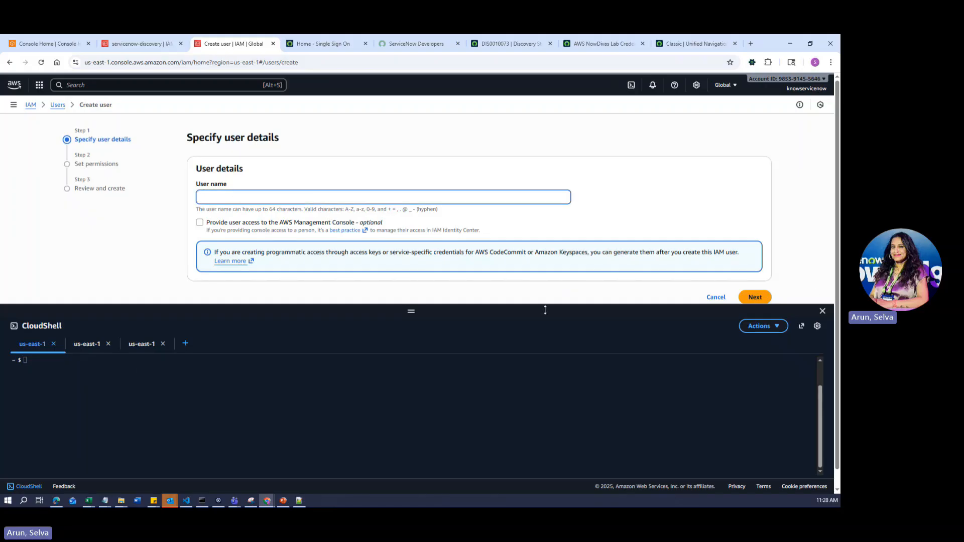
left_click(10, 61)
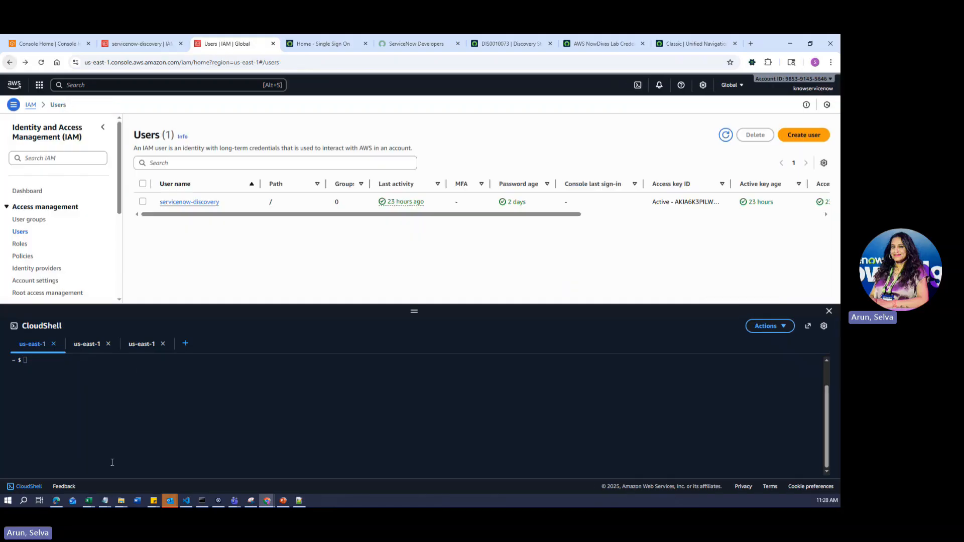
left_click(24, 257)
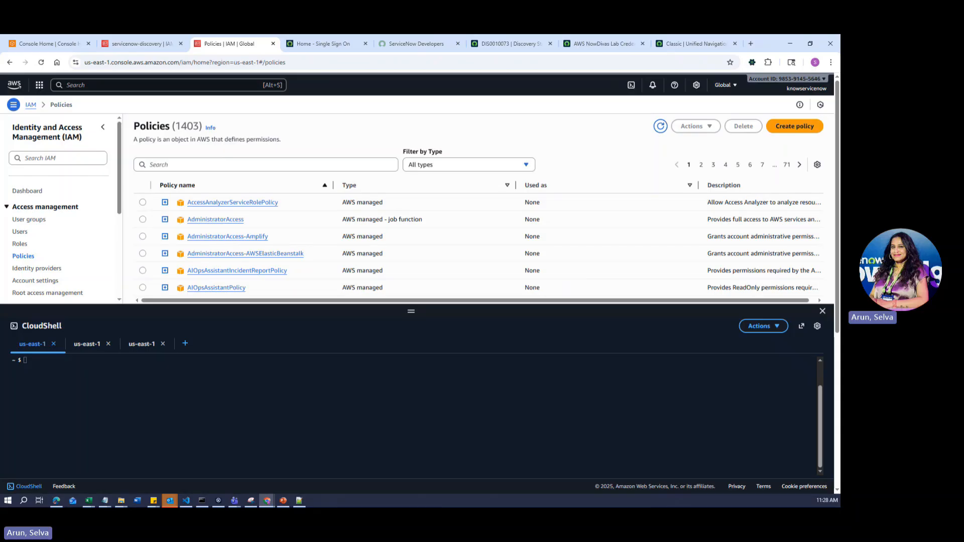
- Paste the create-user and ReadOnlyAccess attach commands from VS Code into CloudShell and run them
left_click(70, 379)
key("alt+Tab")
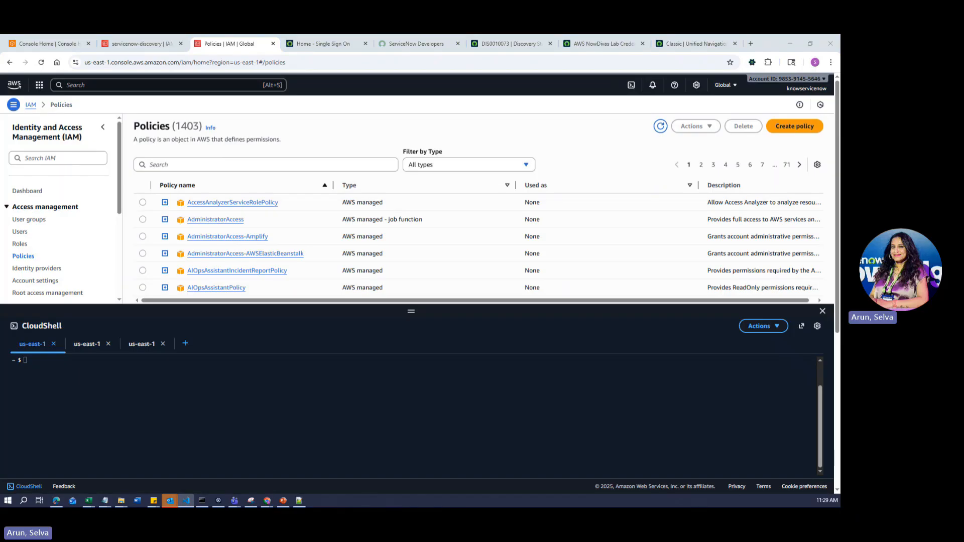
key("alt+Tab")
key("ctrl+v")
left_click(495, 461)
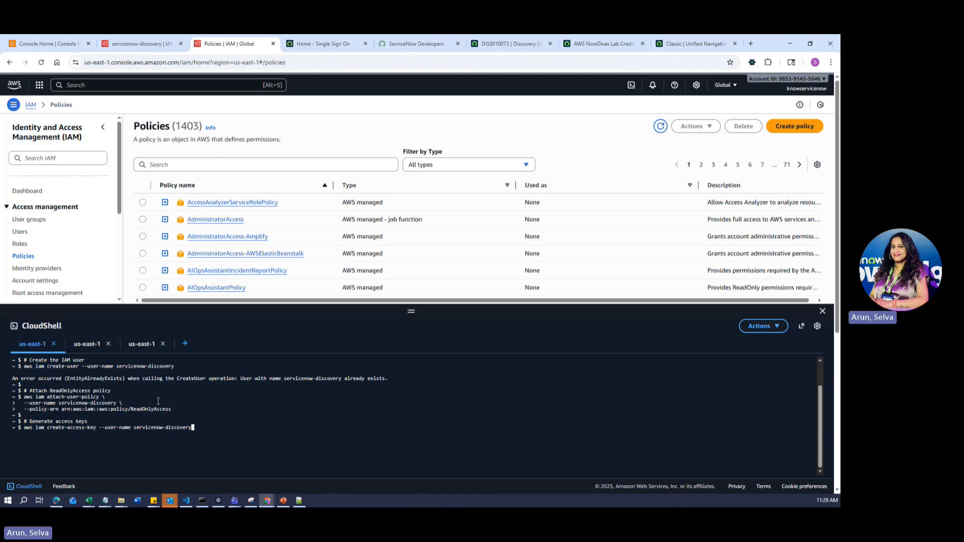
left_click_drag(201, 434, 201, 358)
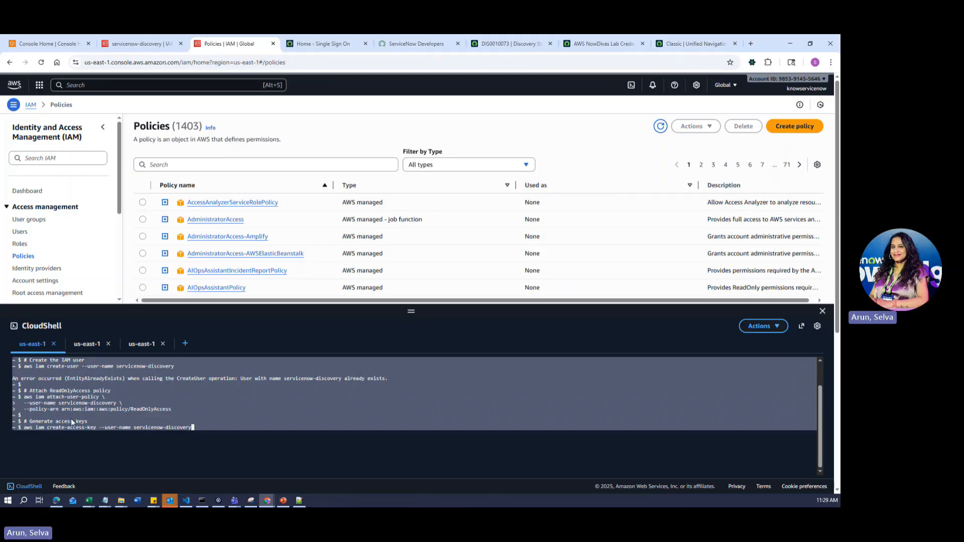
left_click(214, 440)
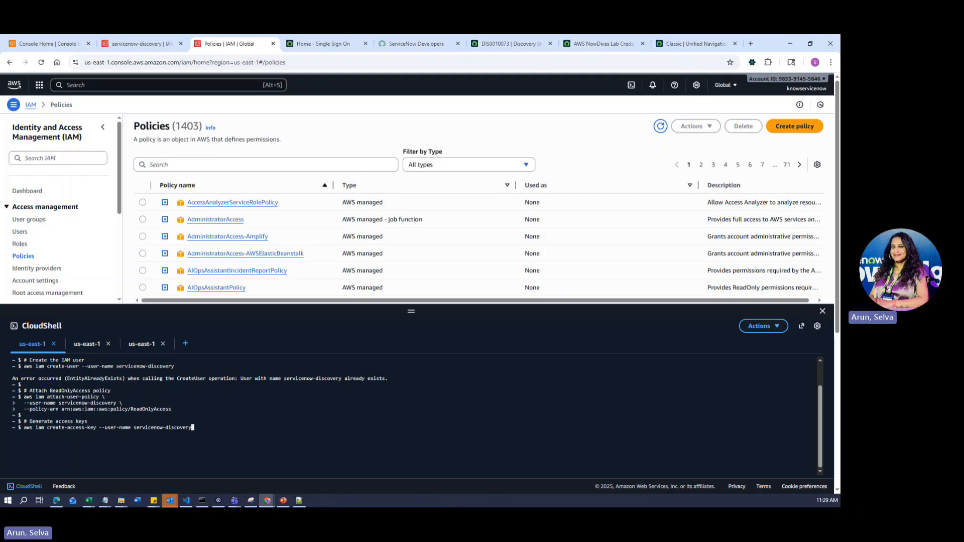
- Select the servicenow-discovery user's Access key 2 ID, then return to Discovery Status DIS0010073
left_click(602, 44)
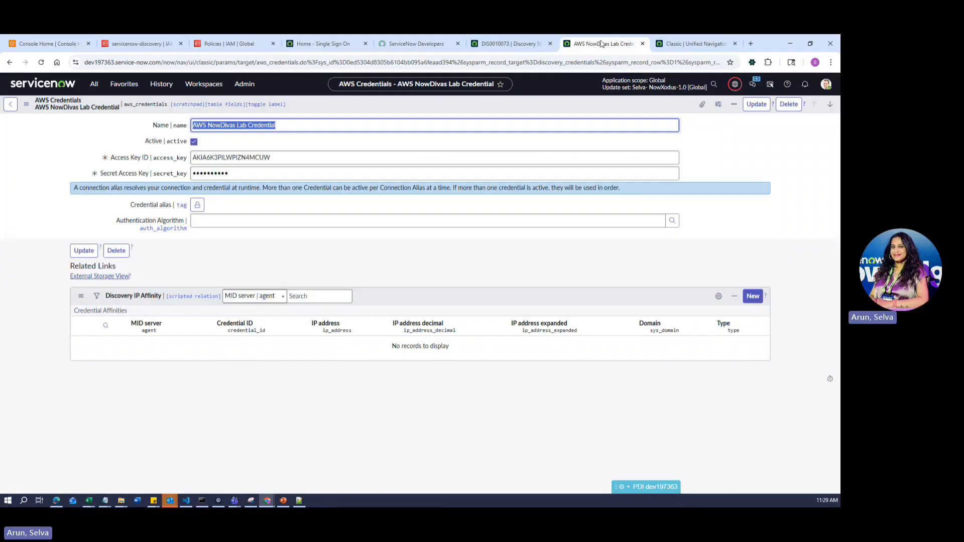
left_click(507, 44)
left_click(137, 44)
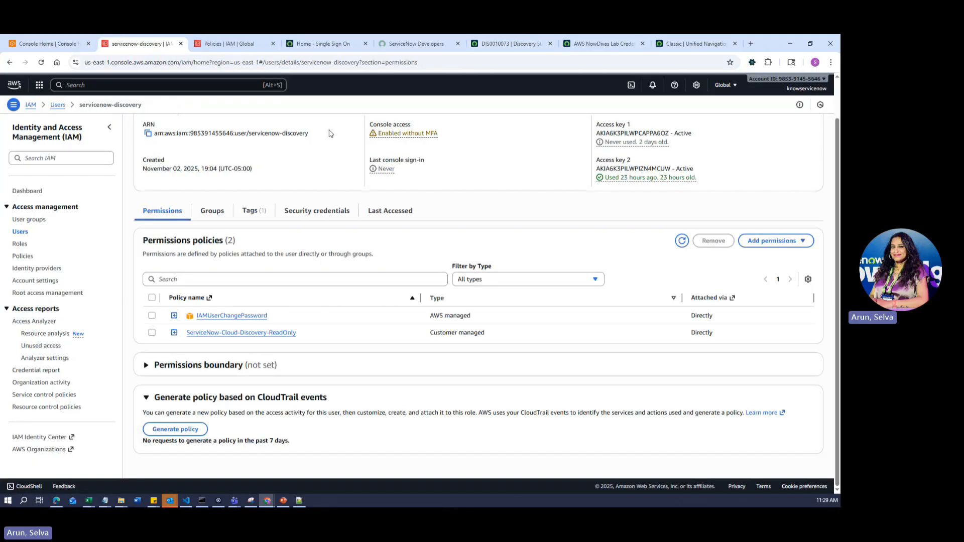
double_click(599, 170)
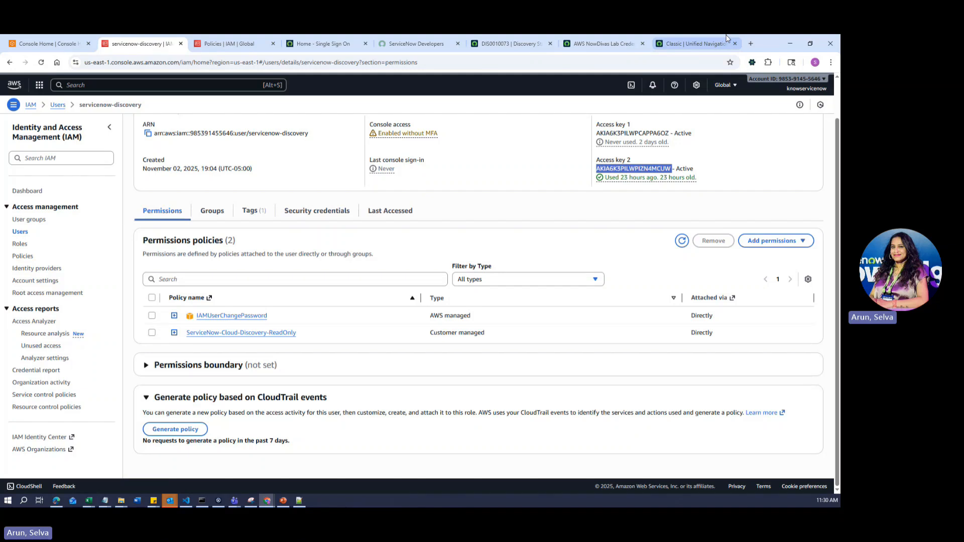
left_click(59, 46)
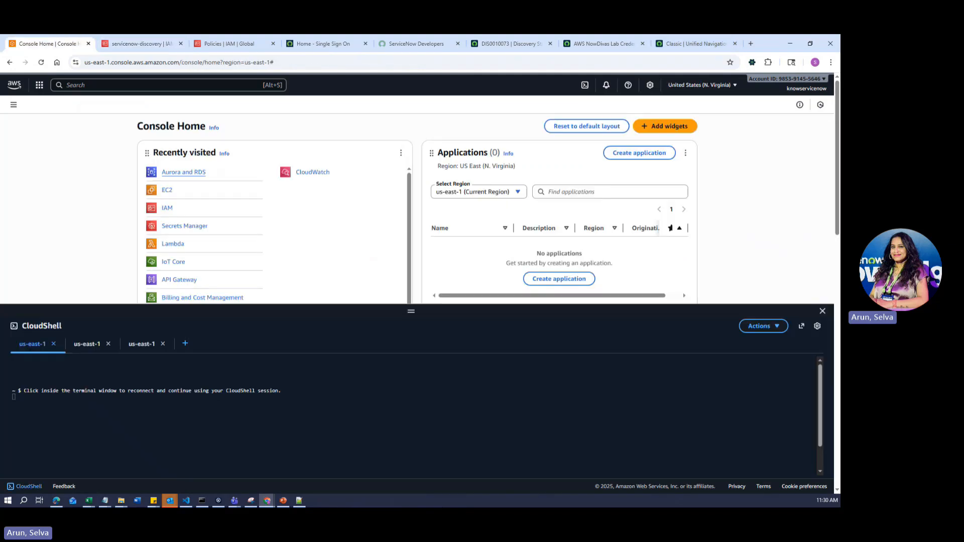
left_click(507, 43)
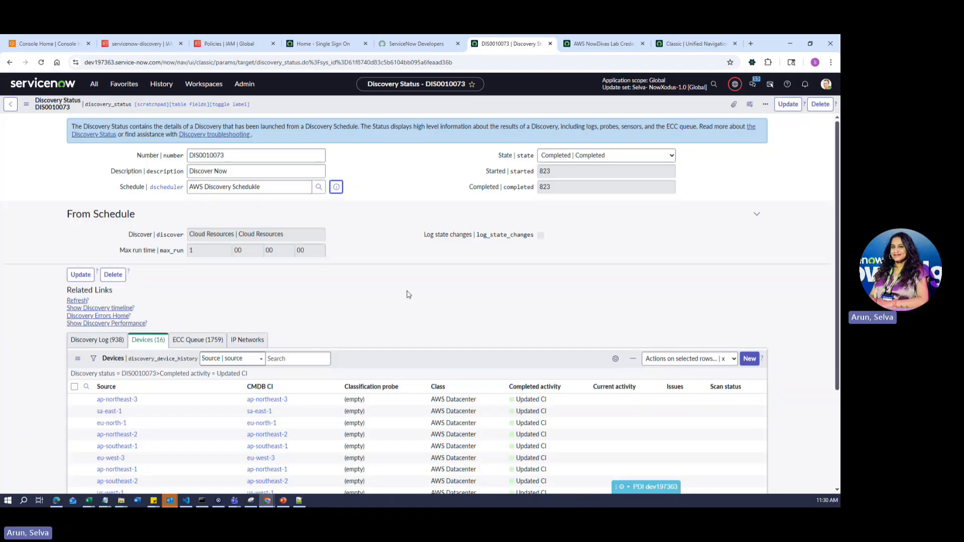
- Filter the navigator for 'creden' and open the Discovery Credentials list
left_click(94, 84)
left_click(108, 108)
type("creden")
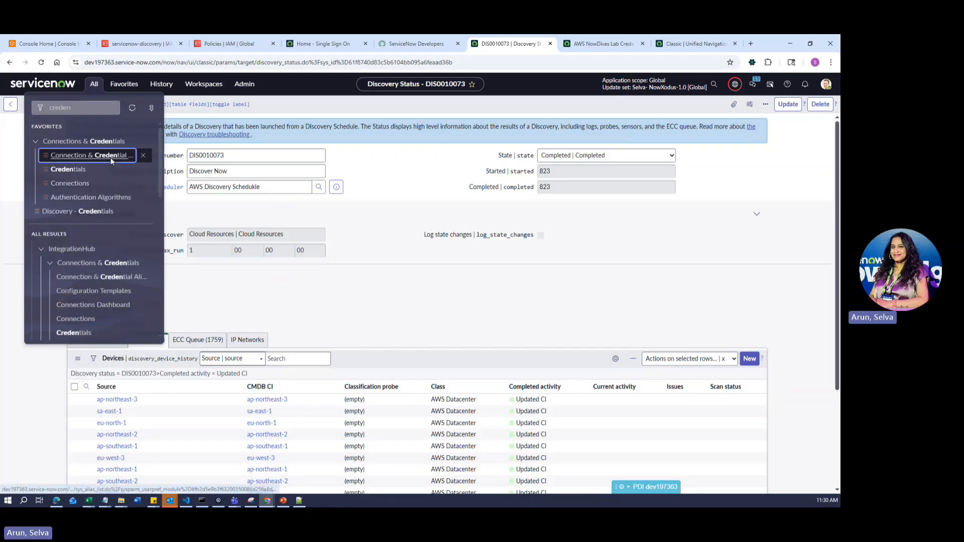
left_click(112, 161)
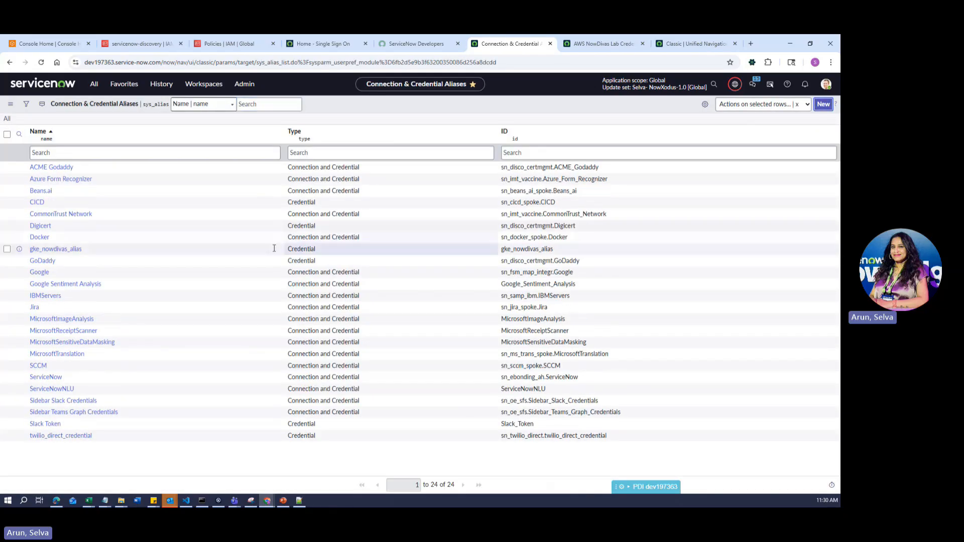
left_click(7, 105)
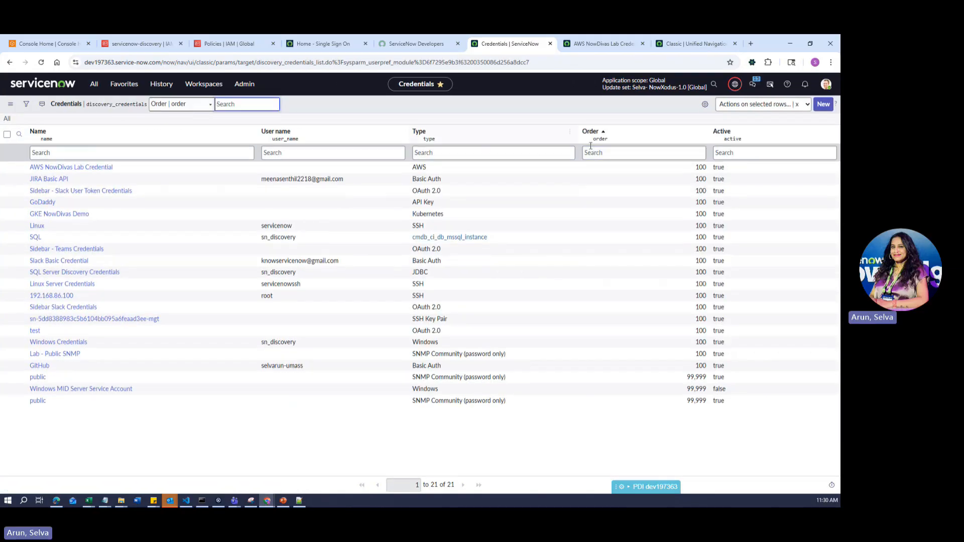
- Start a new AWS credential, view its Access Key ID and Secret fields, then return to the list
left_click(827, 106)
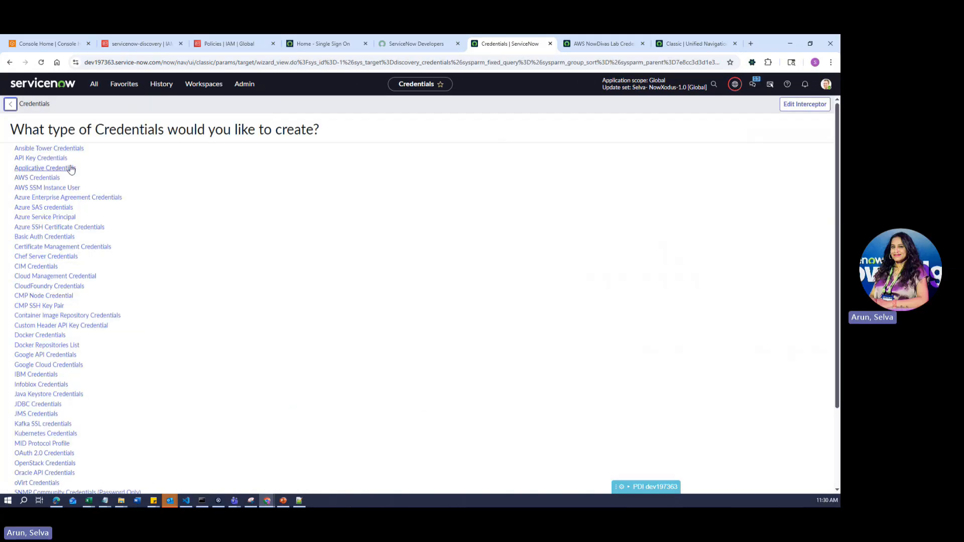
left_click(40, 177)
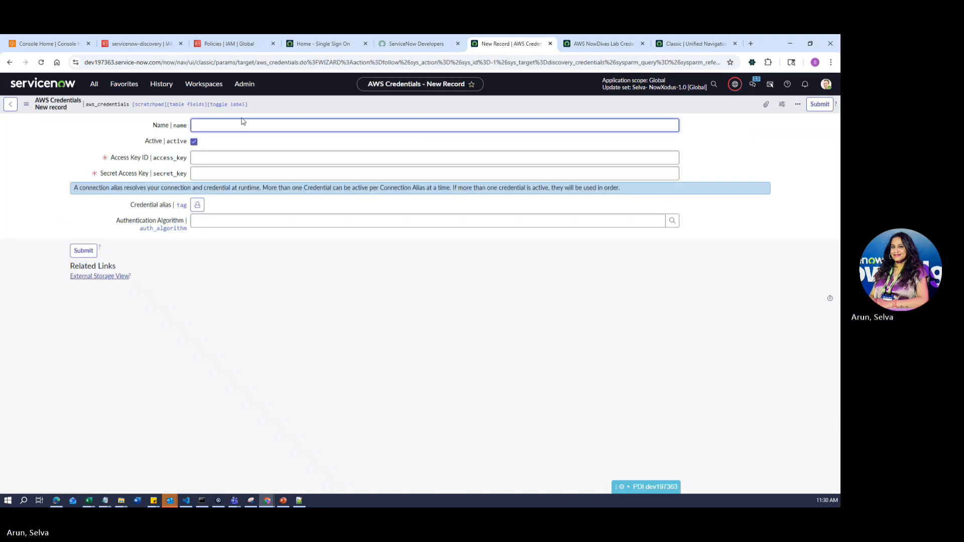
left_click(220, 154)
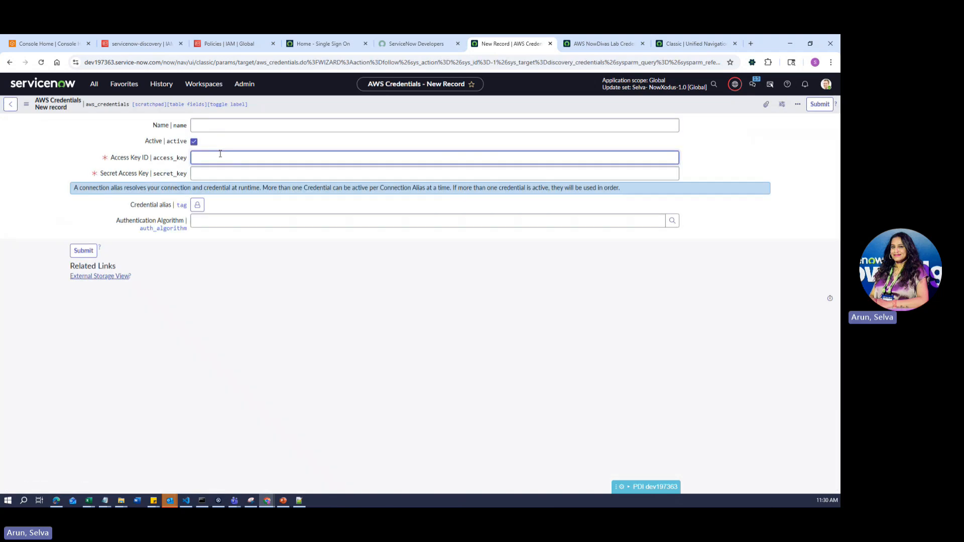
left_click(228, 174)
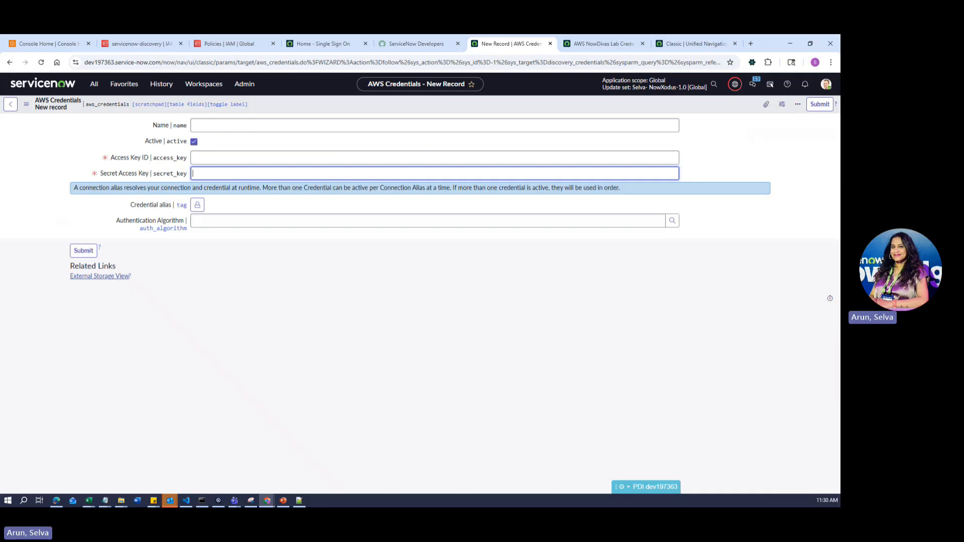
left_click(10, 104)
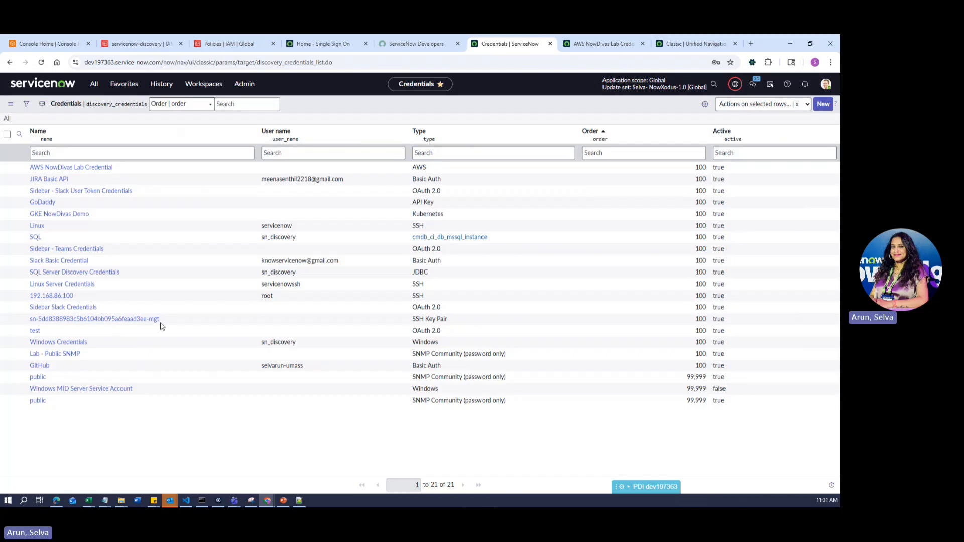
- Filter the navigator for 'discovery sc', open Discovery Schedules, and open then cancel Quick Discovery
left_click(93, 86)
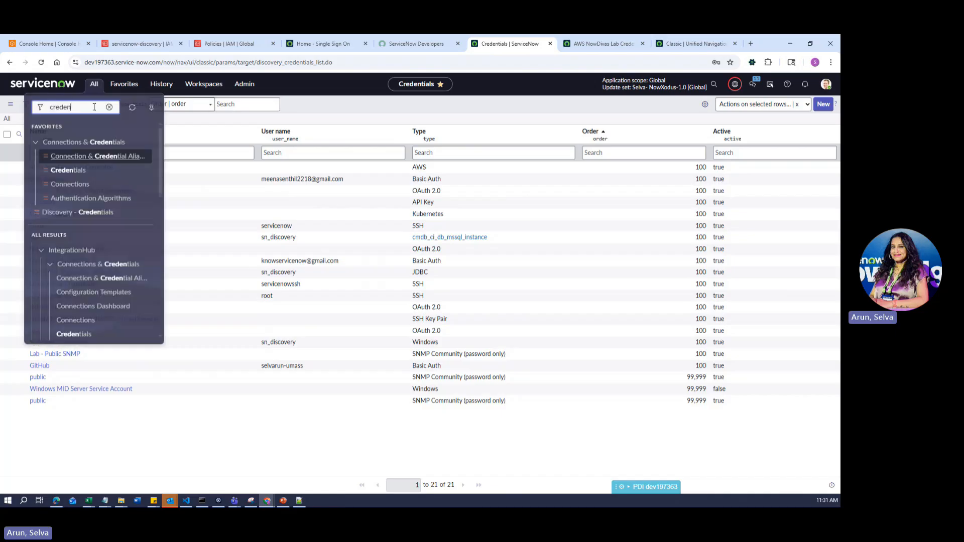
left_click(109, 108)
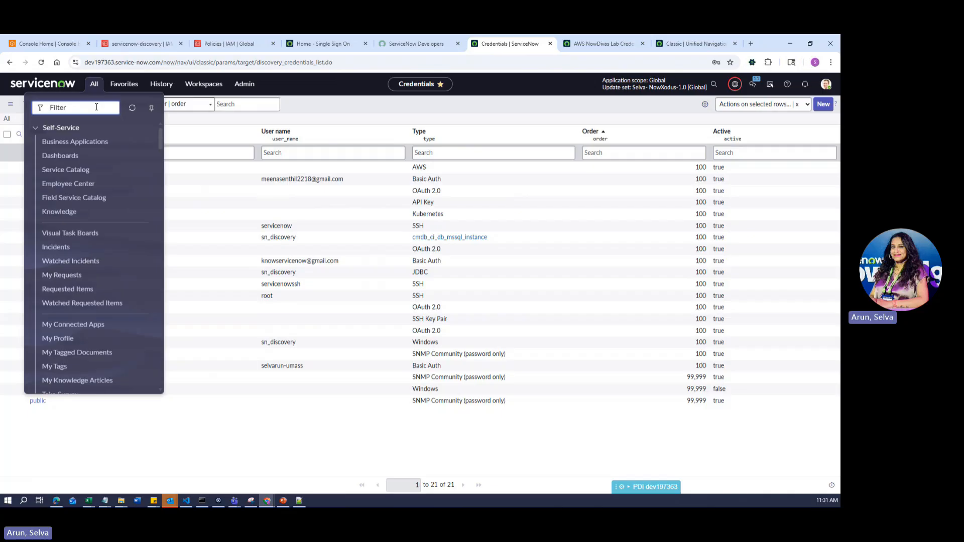
type("discovery sc")
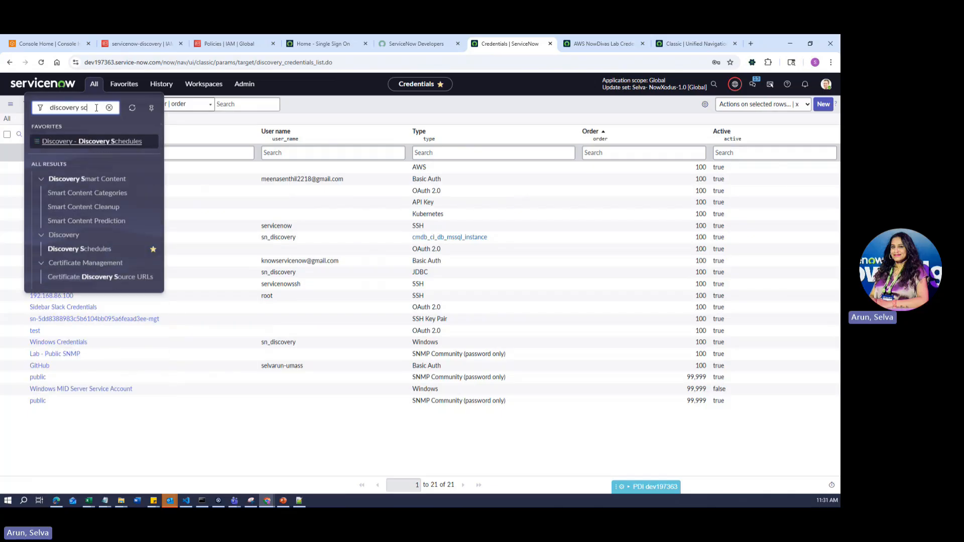
left_click(95, 141)
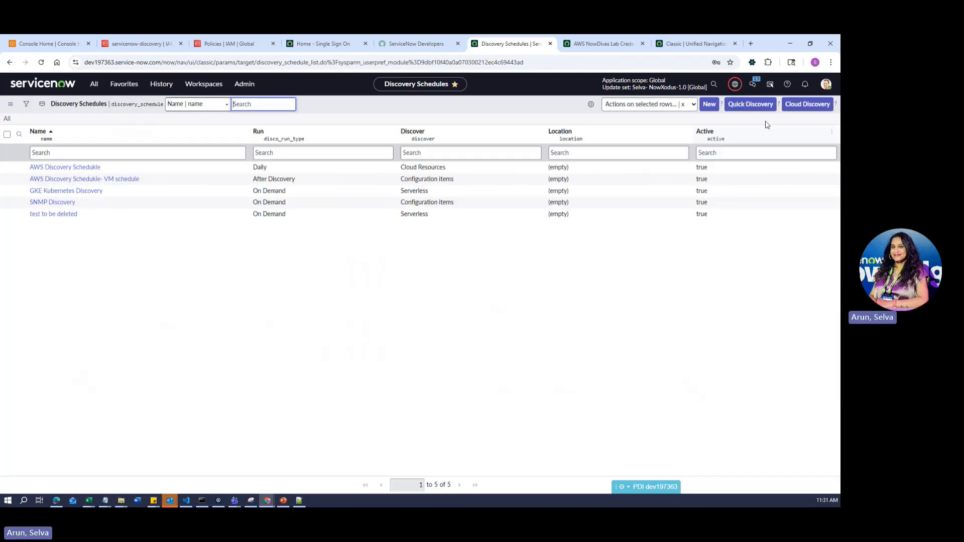
left_click(751, 105)
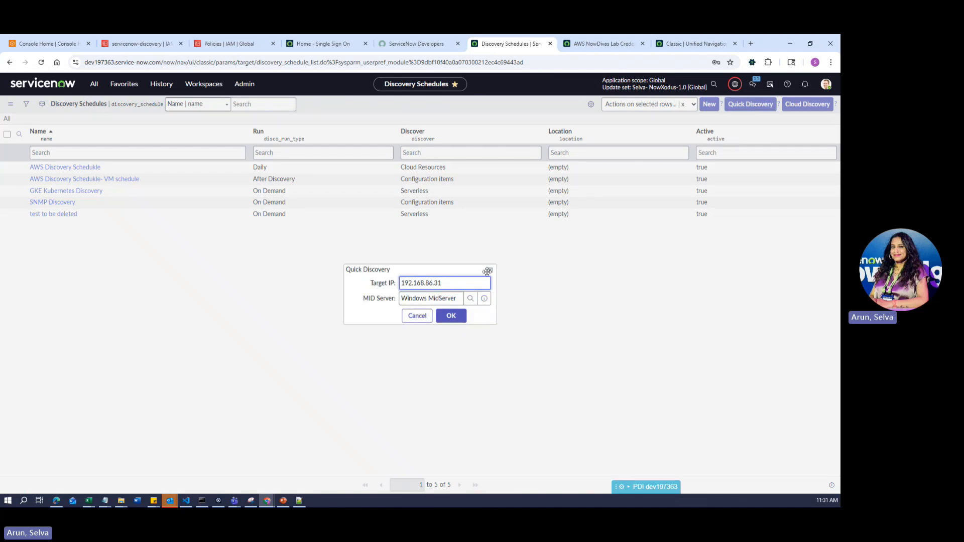
left_click(491, 270)
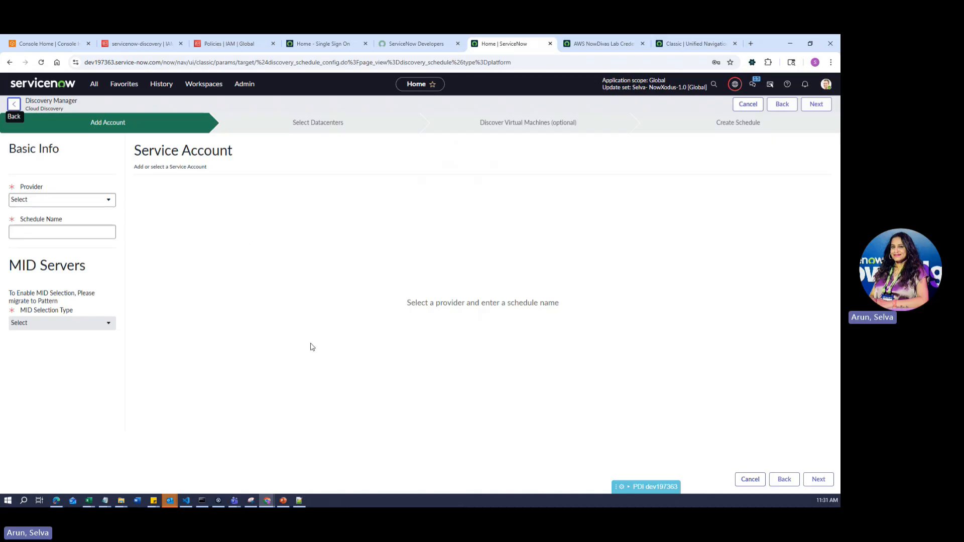
- Set the provider to AWS and accept the suggested schedule name 'AWS Discovery Schedukle'
left_click(52, 200)
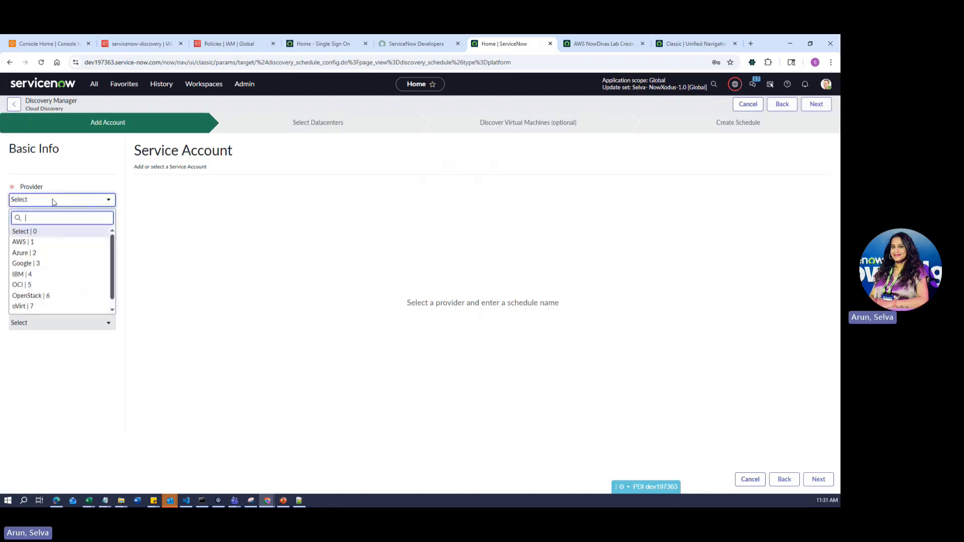
left_click(43, 247)
left_click(50, 234)
left_click(87, 254)
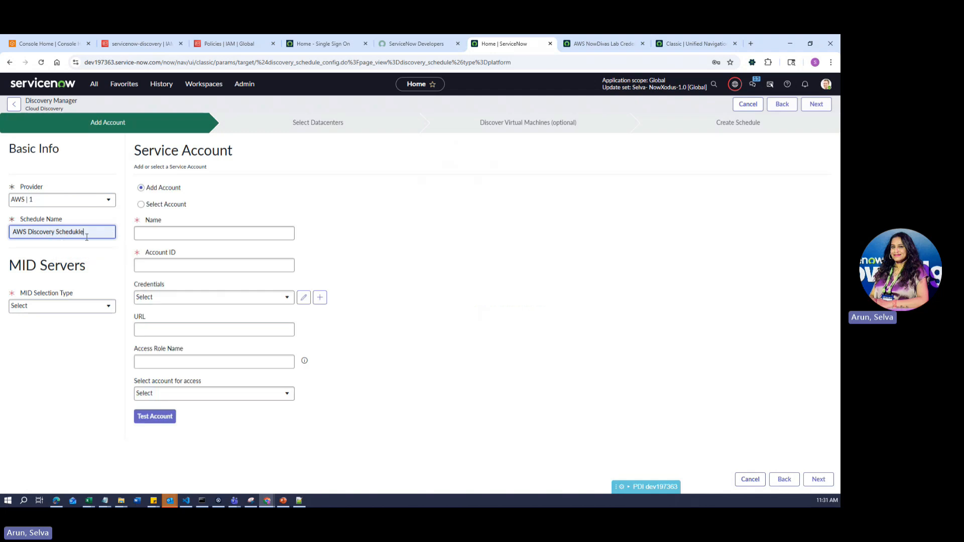
- Explore the Select Account and Add Account options, choosing no account and leaving the name empty
left_click(173, 204)
left_click(171, 189)
left_click(166, 205)
left_click(191, 235)
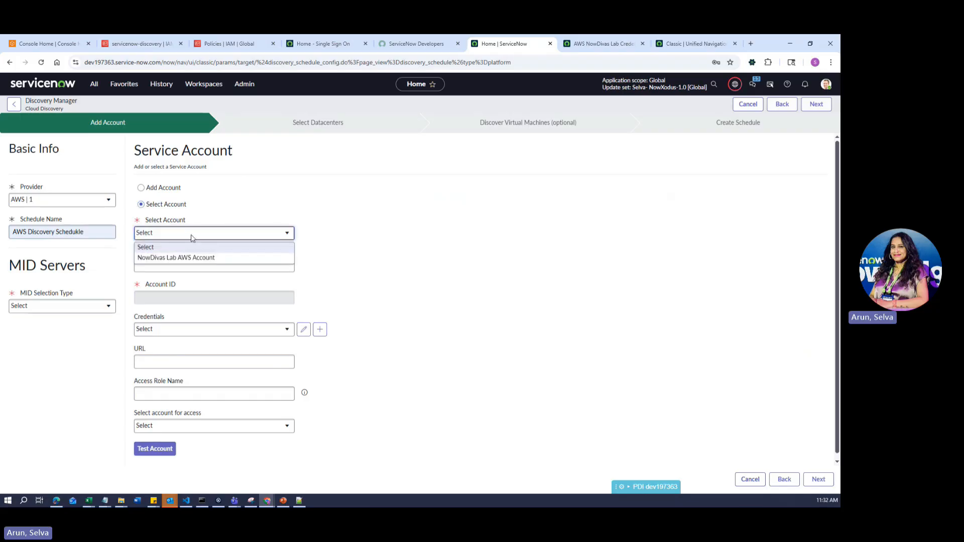
left_click(461, 261)
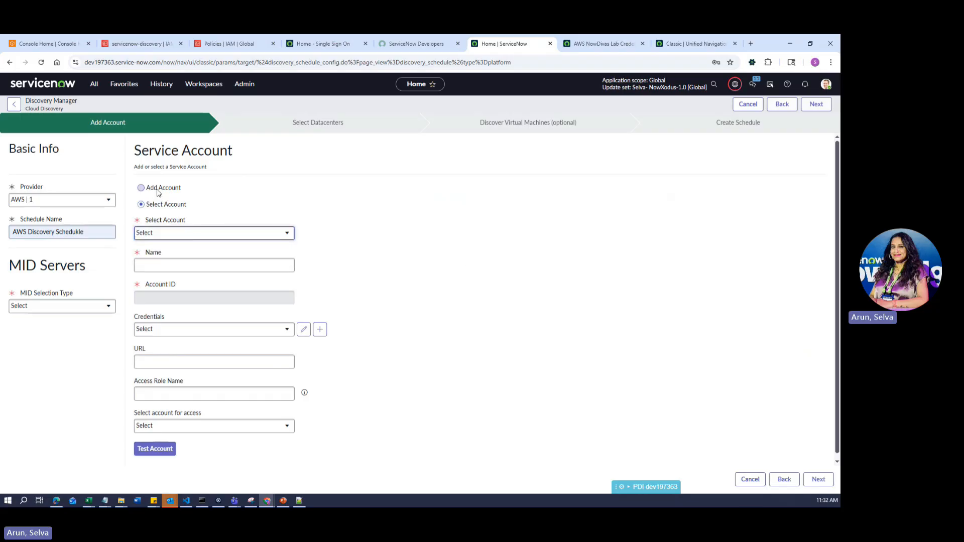
left_click(164, 188)
left_click(188, 232)
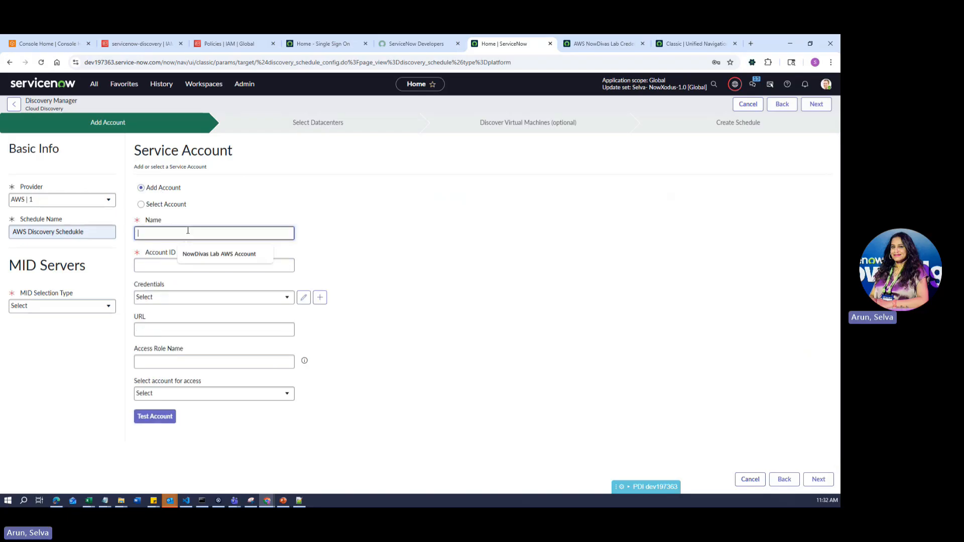
left_click(179, 275)
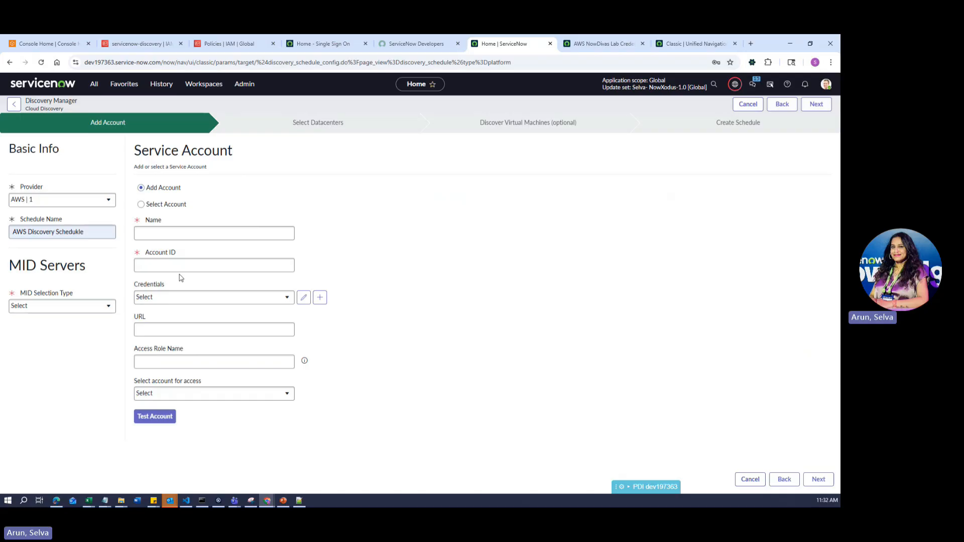
- Browse the credentials and provider lists without changes, then leave the wizard for Discovery Schedules
left_click(215, 266)
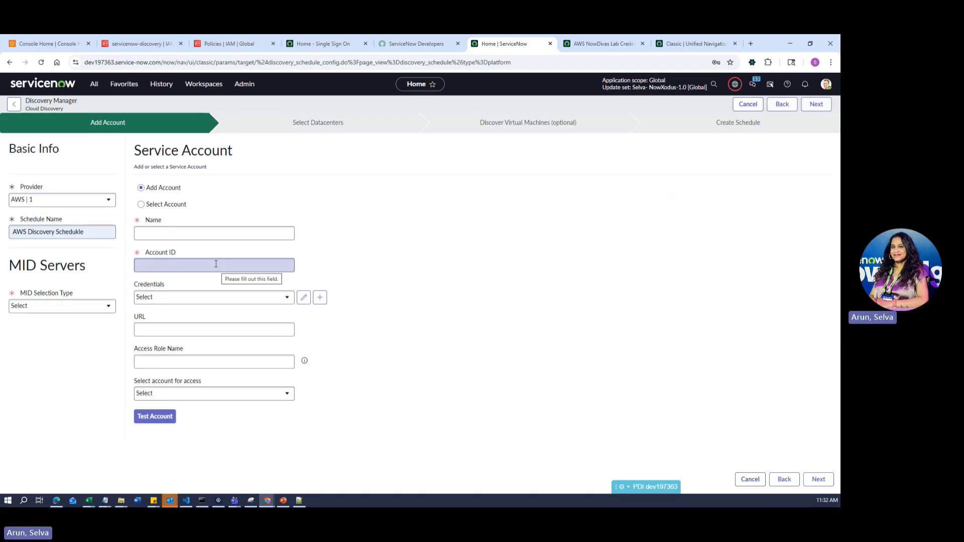
left_click(236, 301)
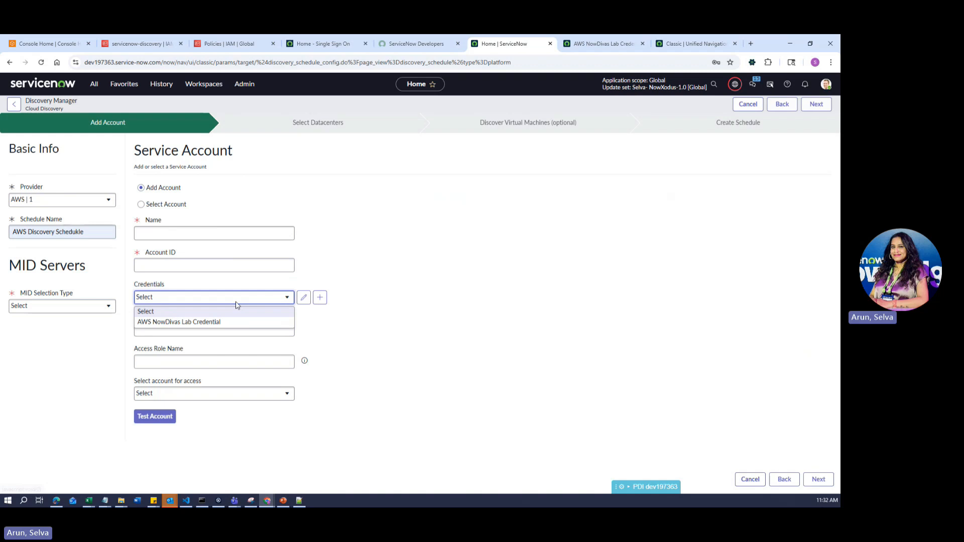
left_click(415, 316)
left_click(158, 301)
left_click(556, 313)
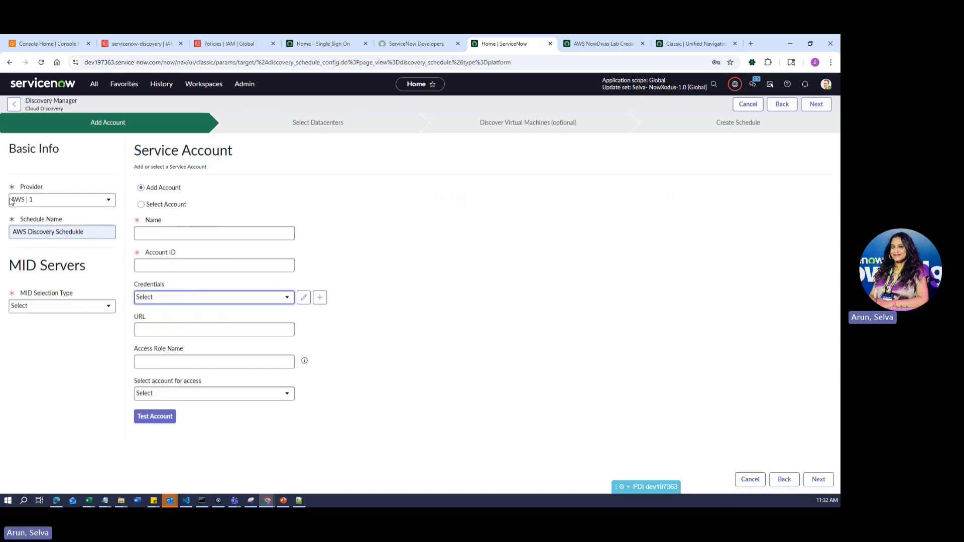
left_click(43, 200)
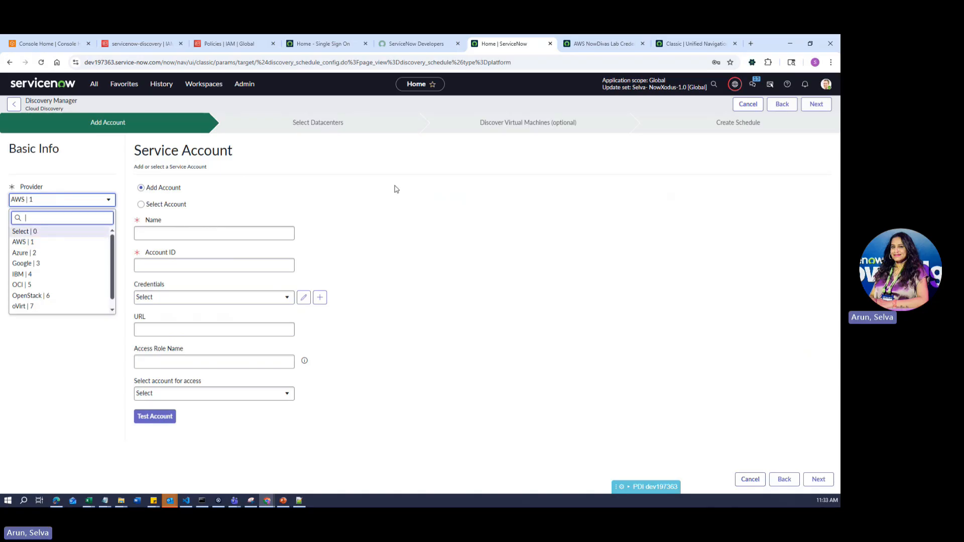
left_click(372, 193)
left_click(14, 104)
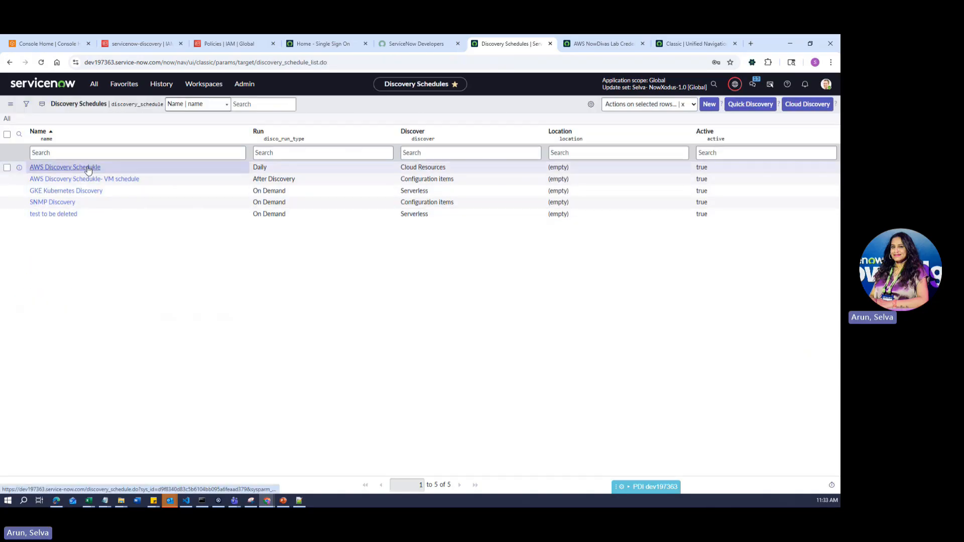
- Open the AWS Discovery Schedukle record and glance at the AWS NowDivas Lab Credential tab
left_click(88, 170)
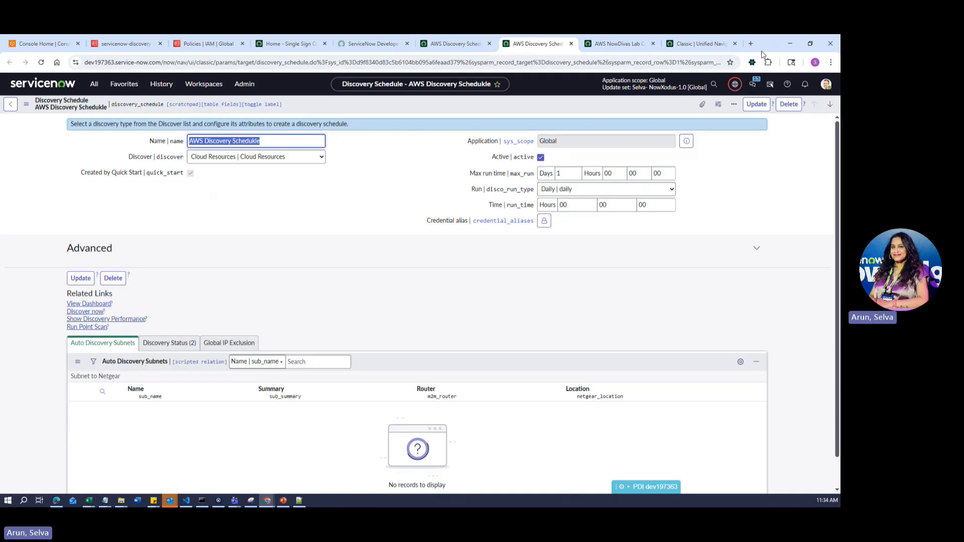
left_click(618, 43)
left_click(516, 45)
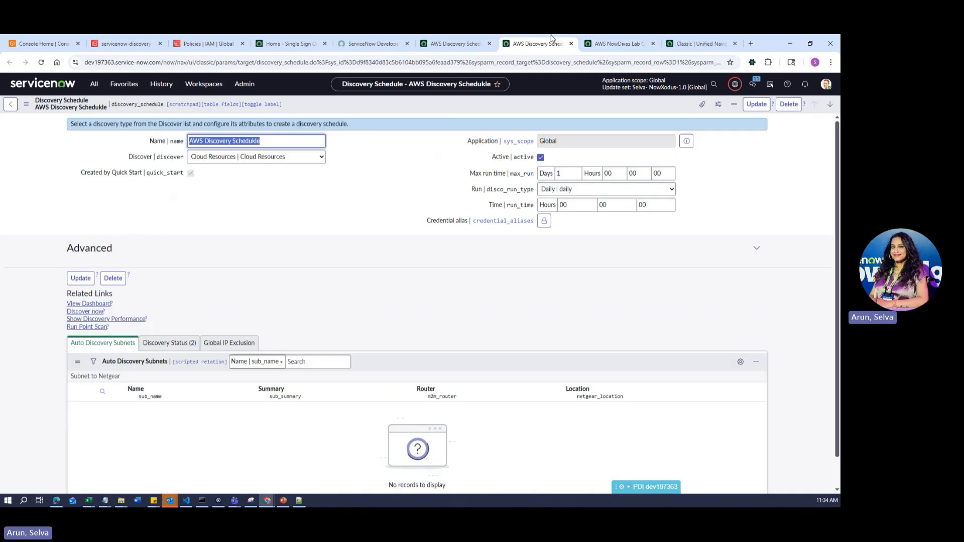
left_click(461, 45)
- Check the schedule's two Discovery Status runs, then return to the Discovery Schedules list
left_click(93, 86)
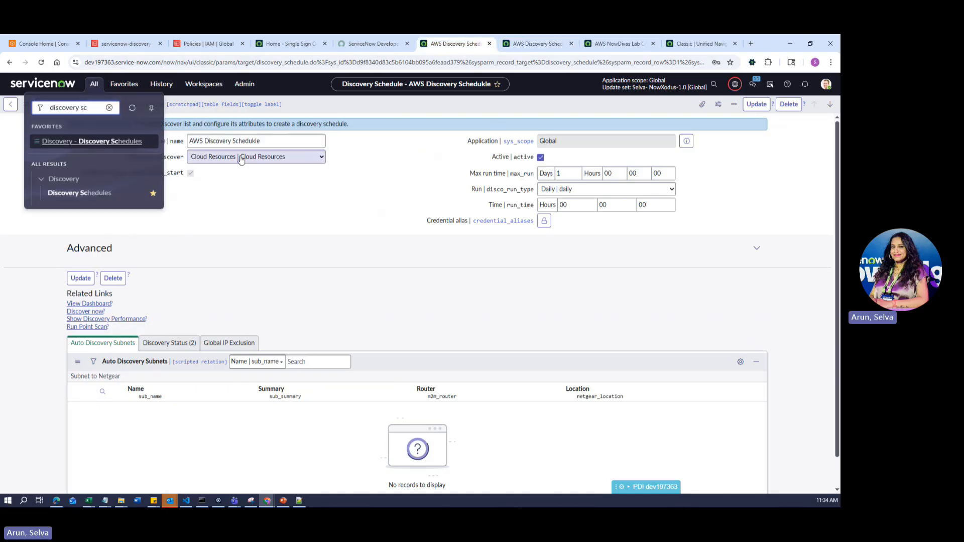
left_click(169, 343)
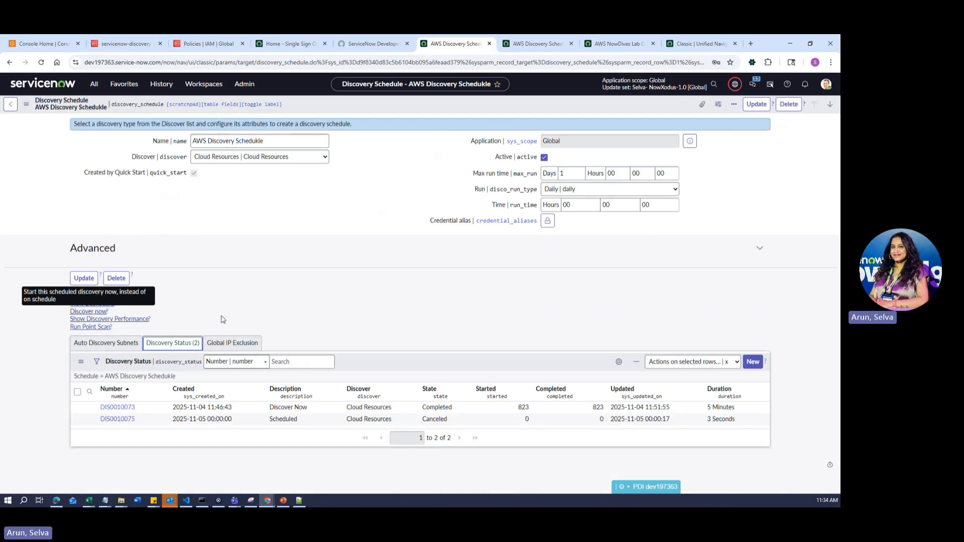
left_click(94, 83)
left_click(105, 148)
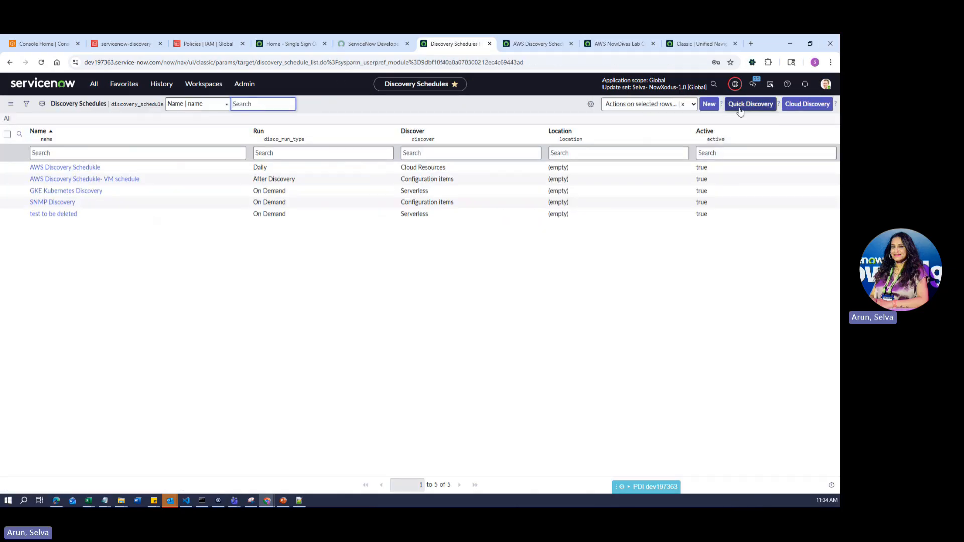
- Start a new Cloud Discovery with provider AWS and schedule name 'Test'
left_click(794, 106)
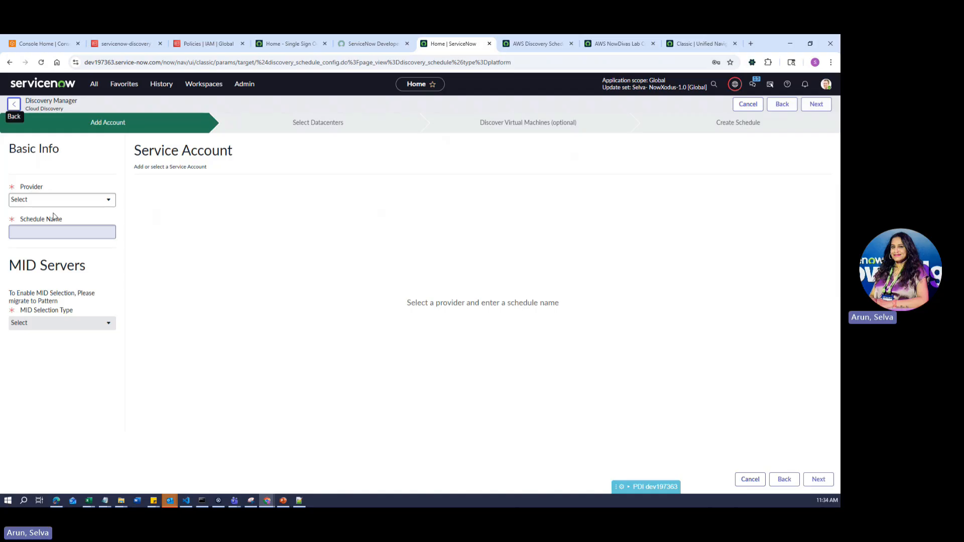
left_click(73, 201)
left_click(57, 236)
left_click(71, 200)
left_click(71, 239)
left_click(64, 230)
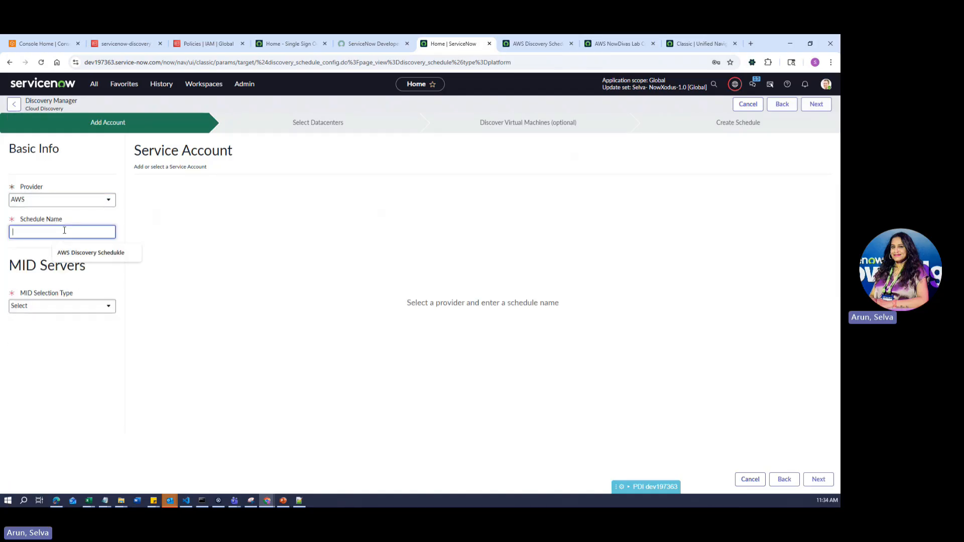
type("Test")
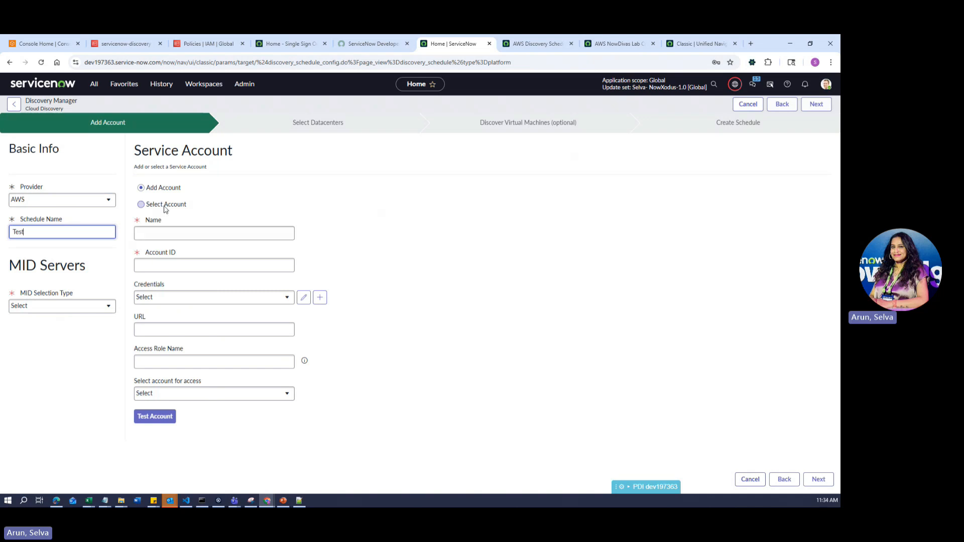
- Select the existing NowDivas Lab AWS Account and review its successful validation message
left_click(166, 204)
left_click(171, 232)
left_click(183, 261)
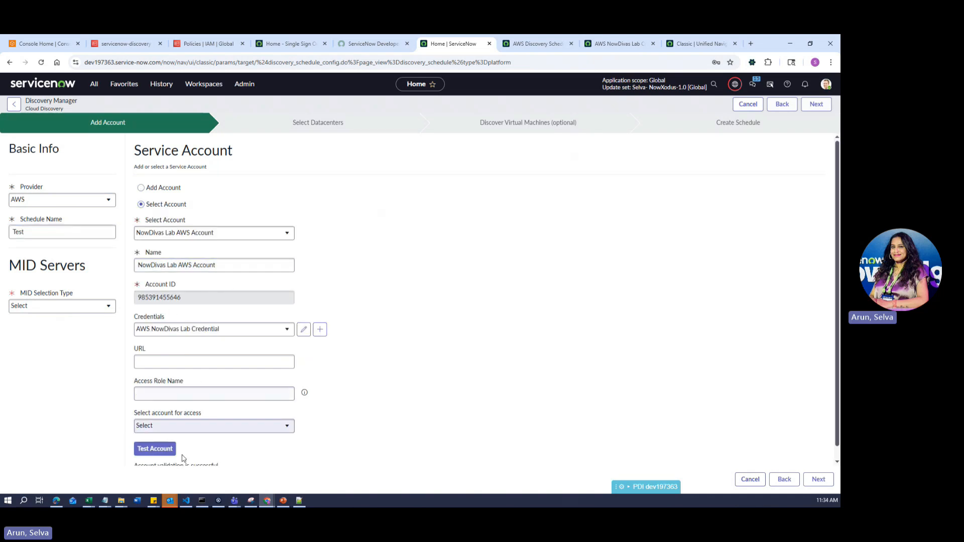
scroll(156, 449, "down", 1)
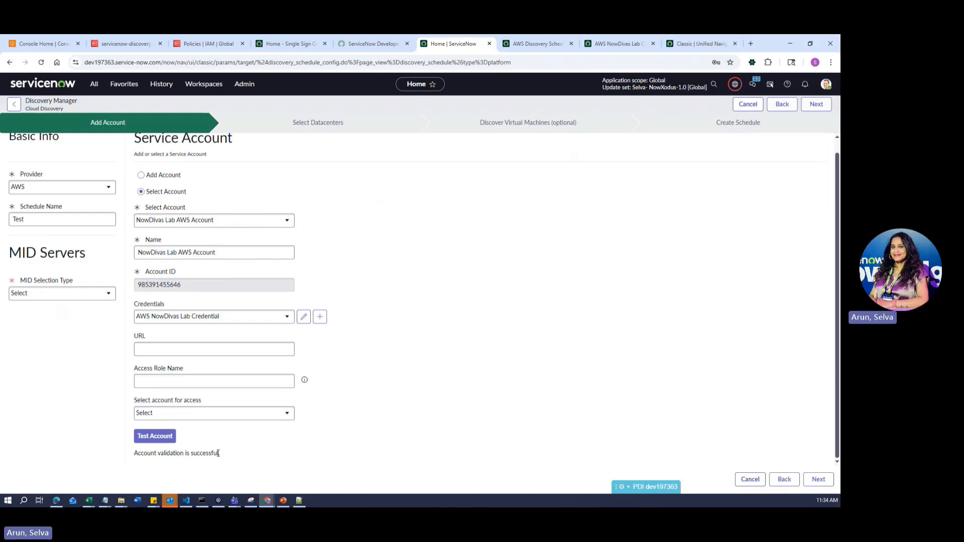
left_click_drag(221, 453, 133, 454)
left_click(455, 412)
- Refresh the datacenter list with all regions selected and dismiss the three identification warnings
left_click(818, 479)
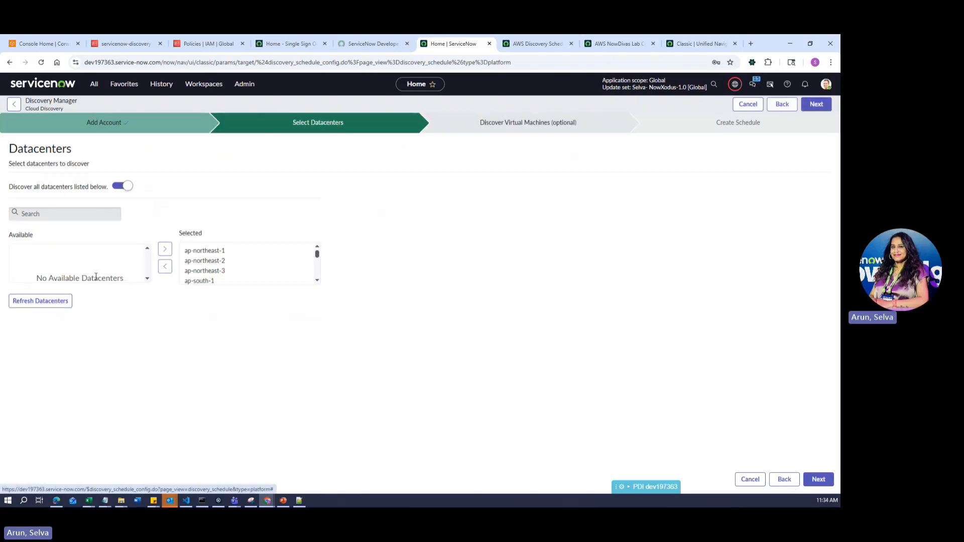
scroll(224, 269, "down", 10)
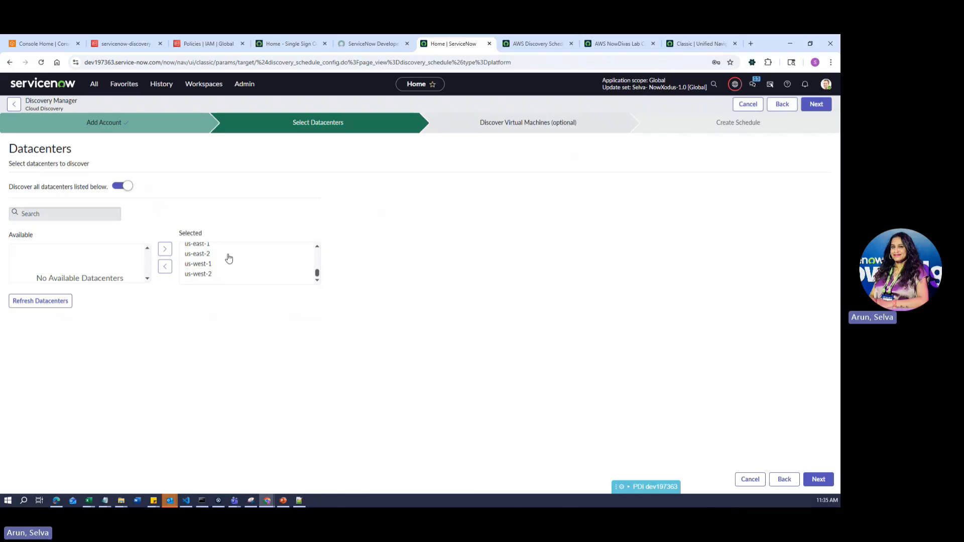
left_click(44, 301)
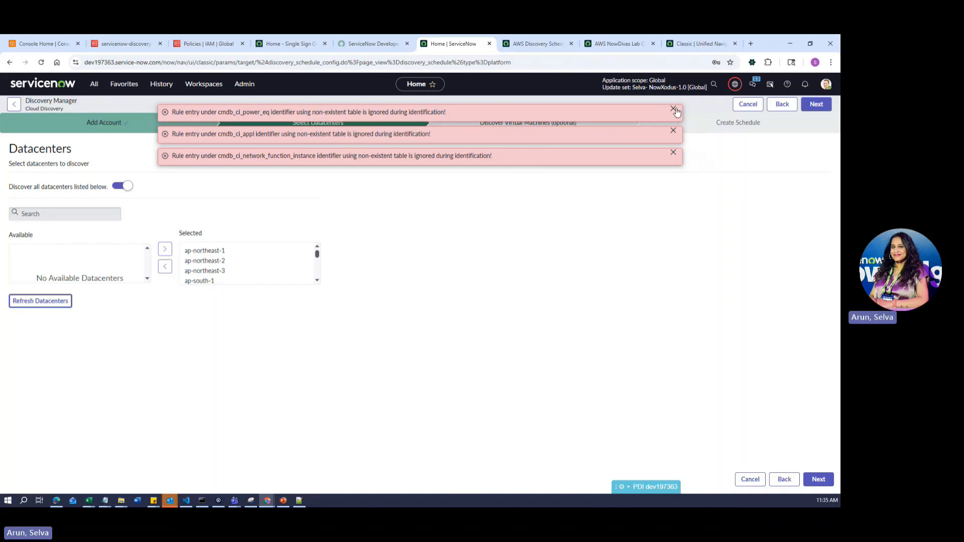
left_click(673, 109)
left_click(673, 110)
left_click(672, 109)
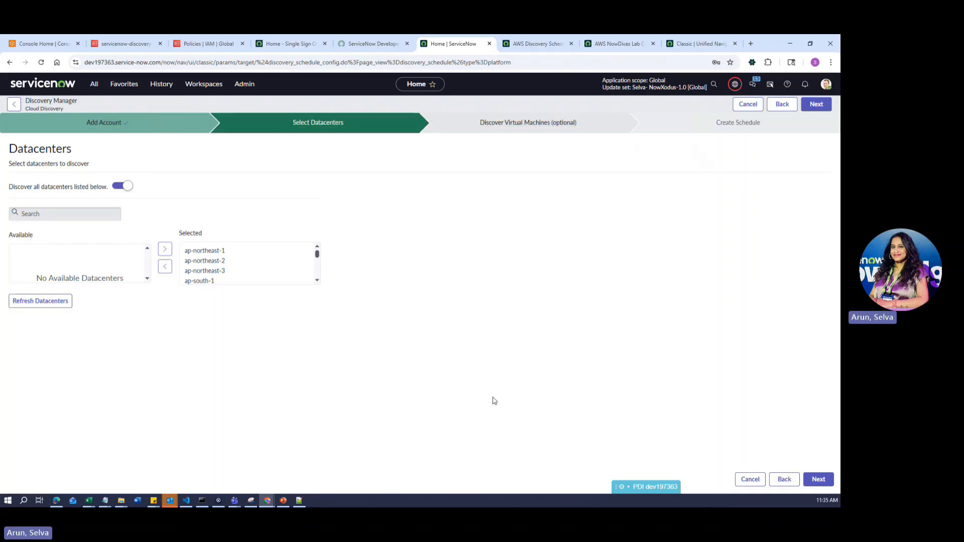
left_click(815, 476)
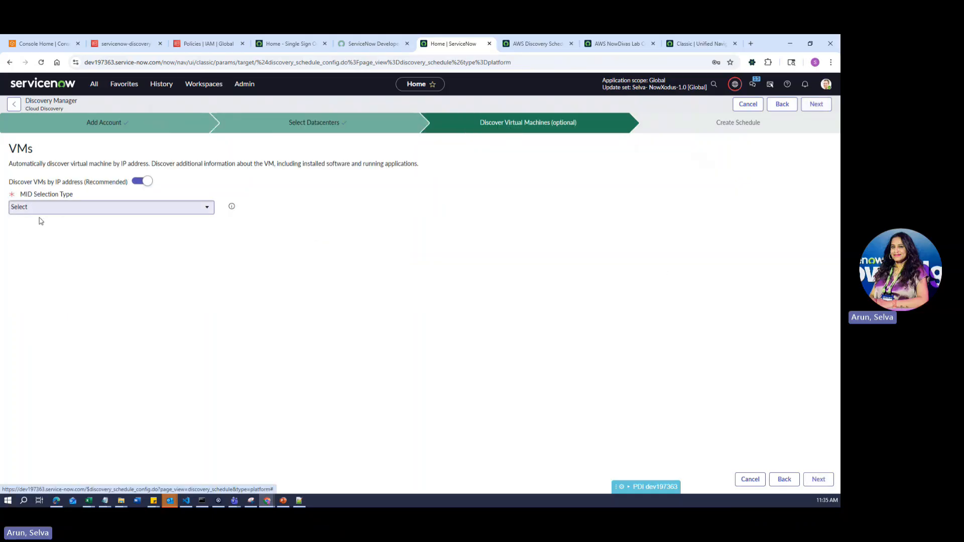
- Review the MID Selection Type choices without changing them, then return to the AWS Discovery Schedukle record
left_click(39, 209)
left_click(324, 278)
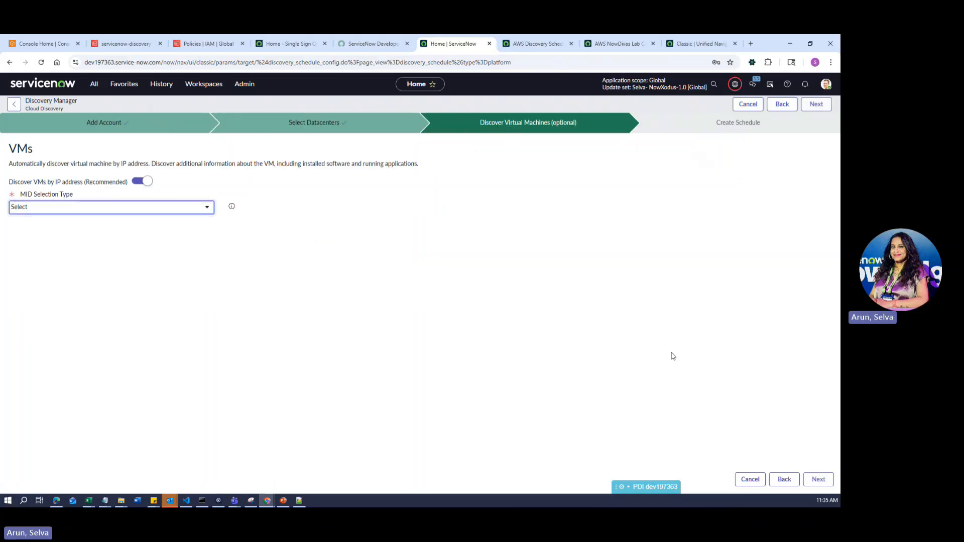
left_click(815, 480)
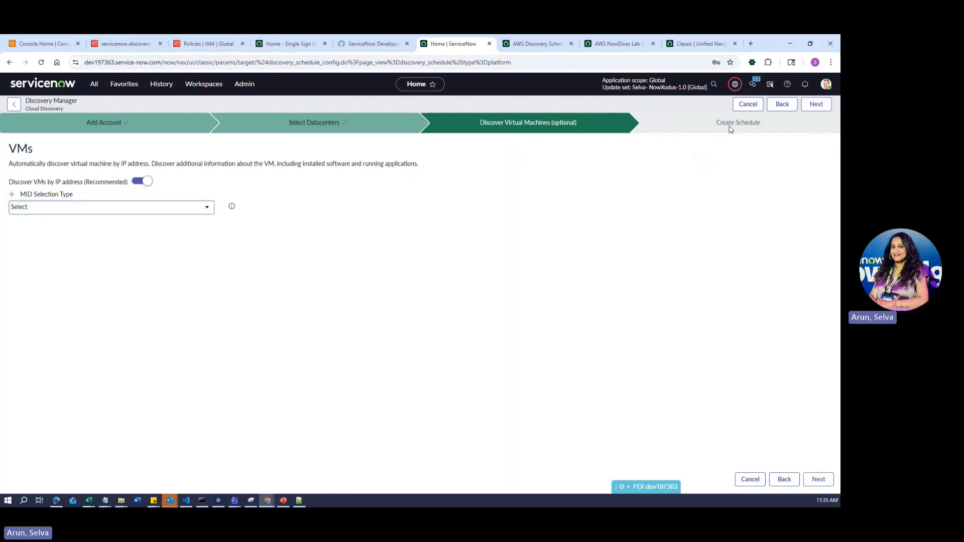
left_click(50, 208)
left_click(585, 291)
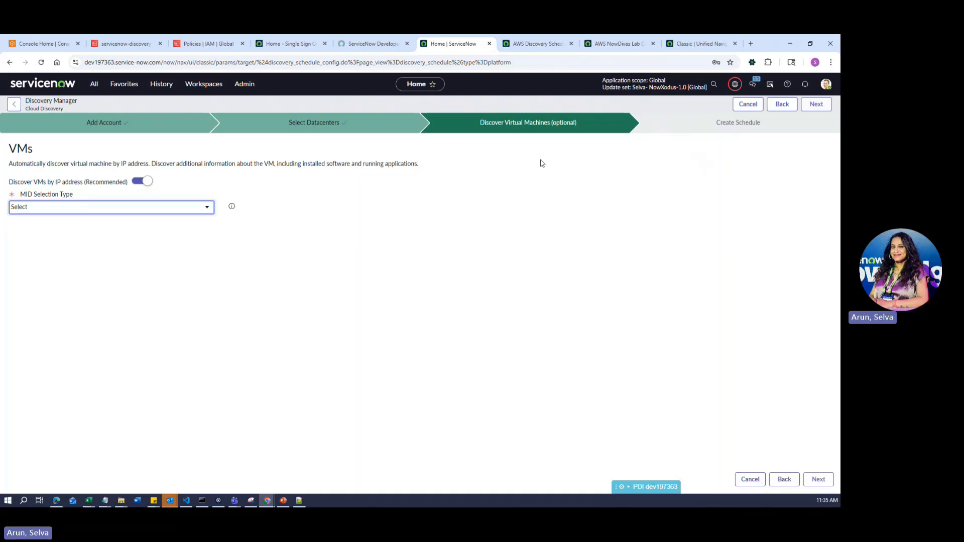
left_click(536, 44)
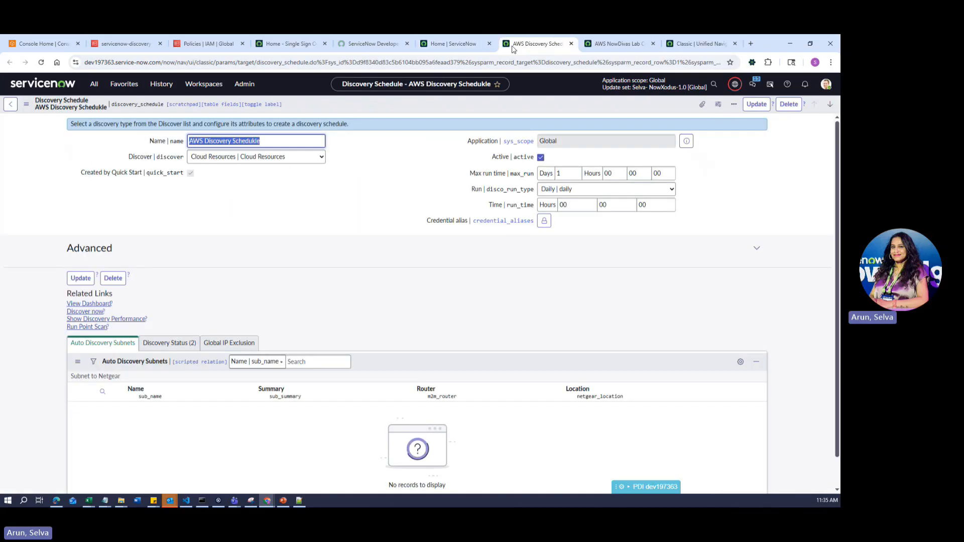
- Run Discover now on the AWS schedule, launching discovery run DIS0010079
left_click(78, 313)
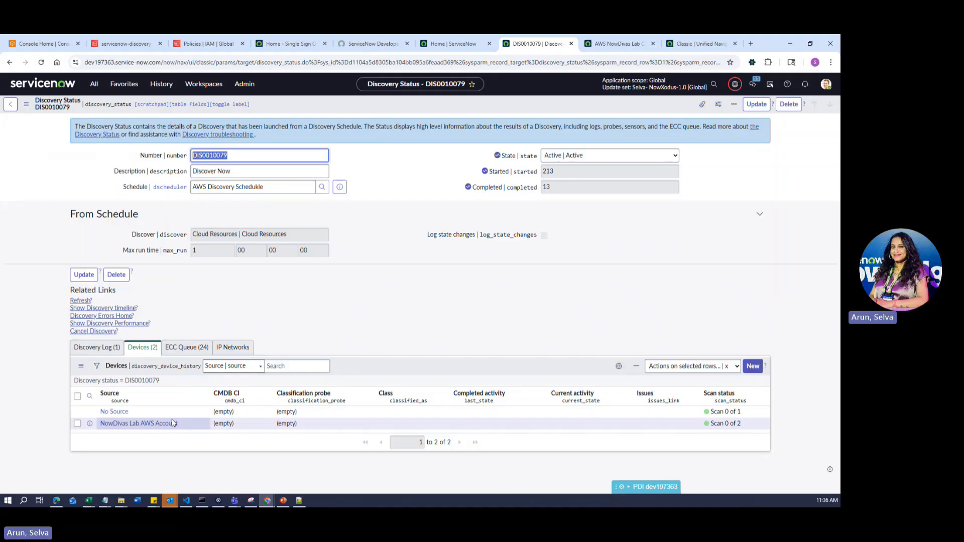
- Refresh DIS0010079 and scroll through its 263 Amazon AWS pattern probe ECC Queue entries
left_click(186, 347)
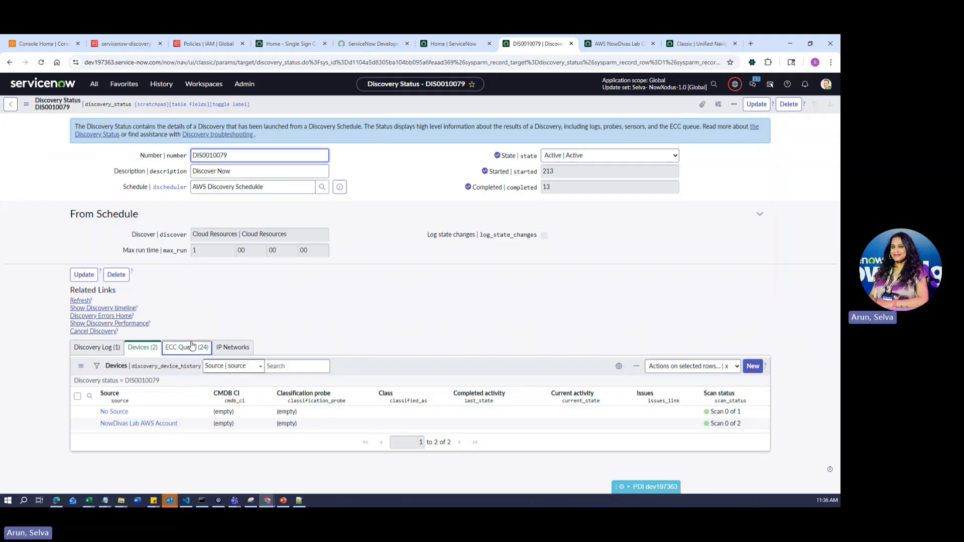
left_click(77, 300)
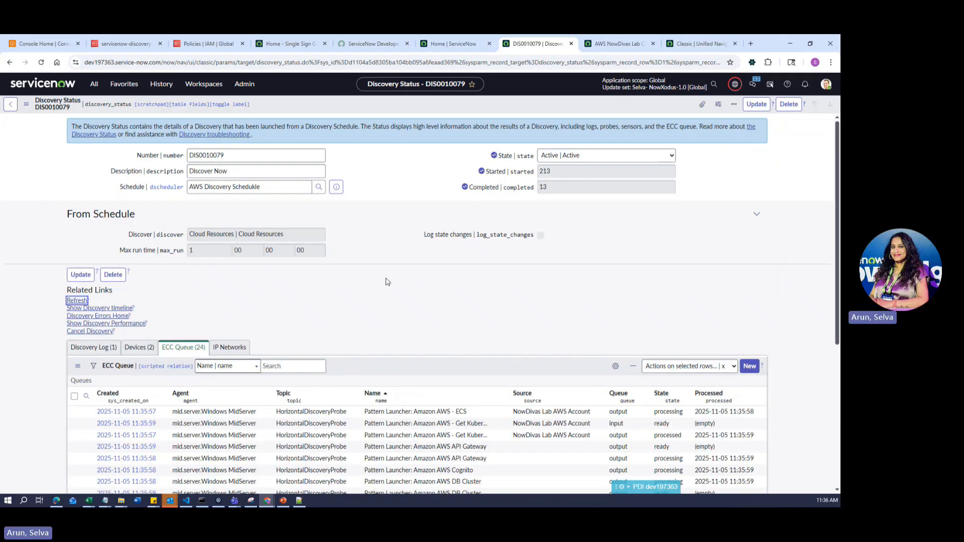
scroll(412, 364, "down", 4)
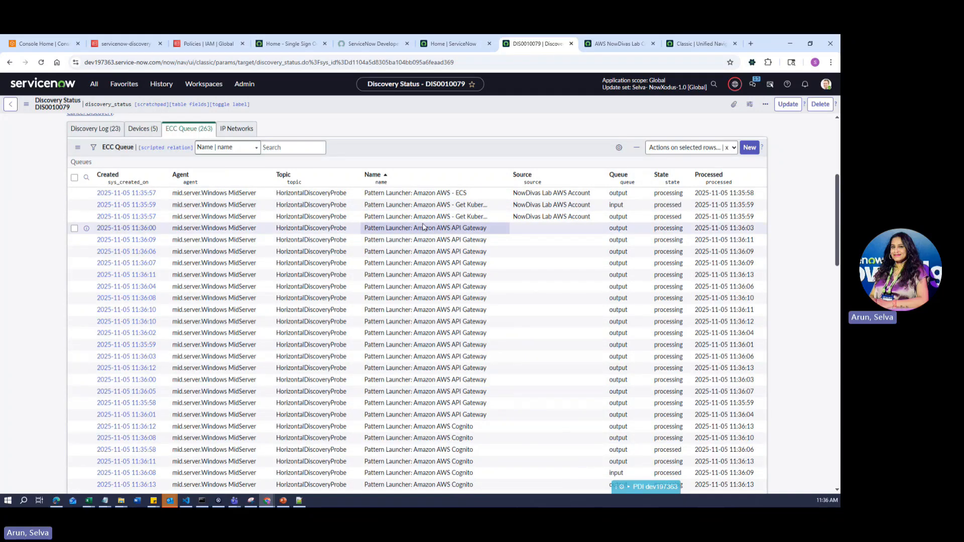
left_click(481, 195)
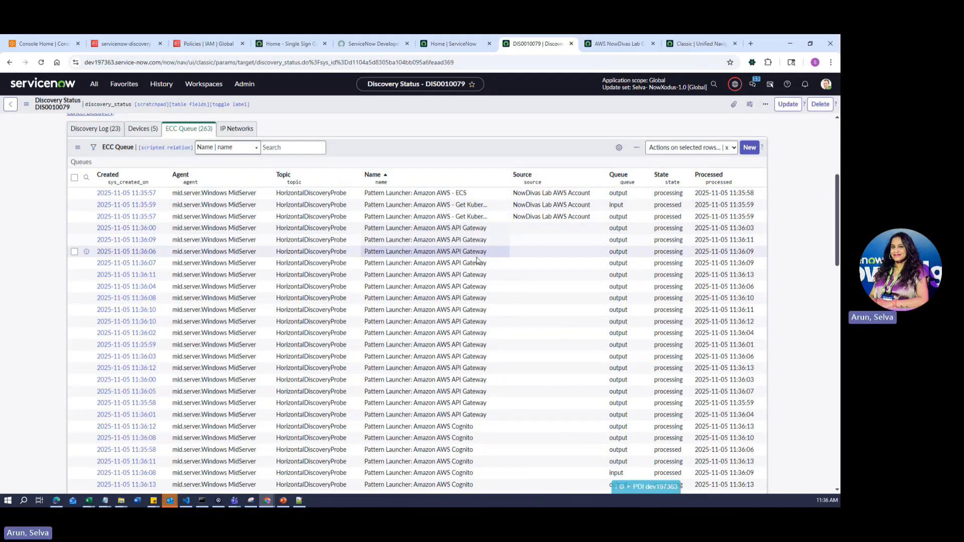
scroll(441, 440, "down", 15)
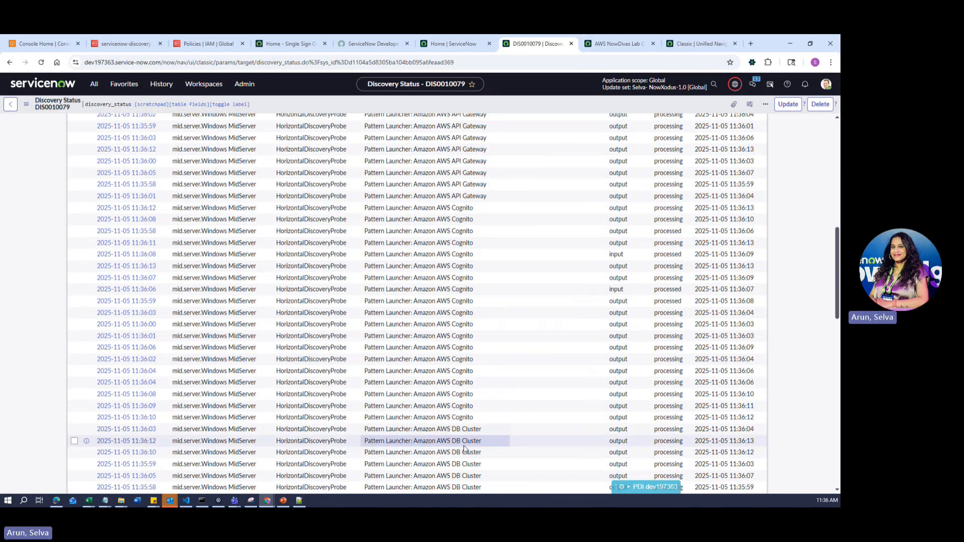
scroll(463, 443, "up", 20)
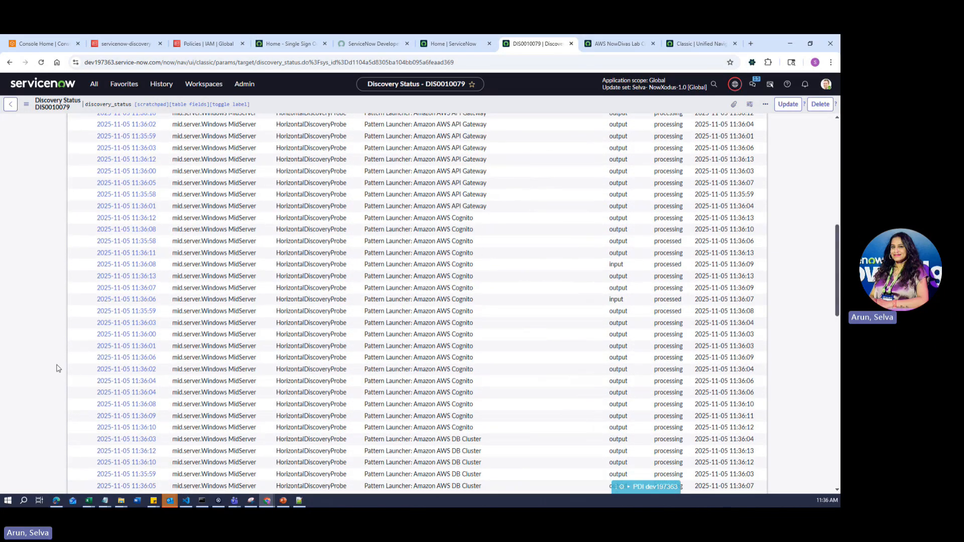
left_click(84, 351)
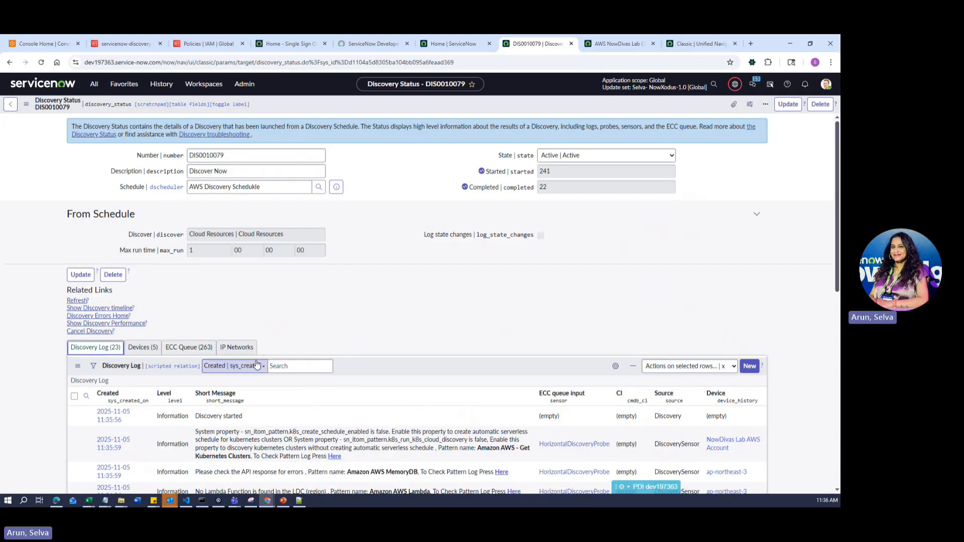
- Read through the 23 log messages, including the Redshift no-clusters entry, then list the five devices
scroll(256, 364, "down", 4)
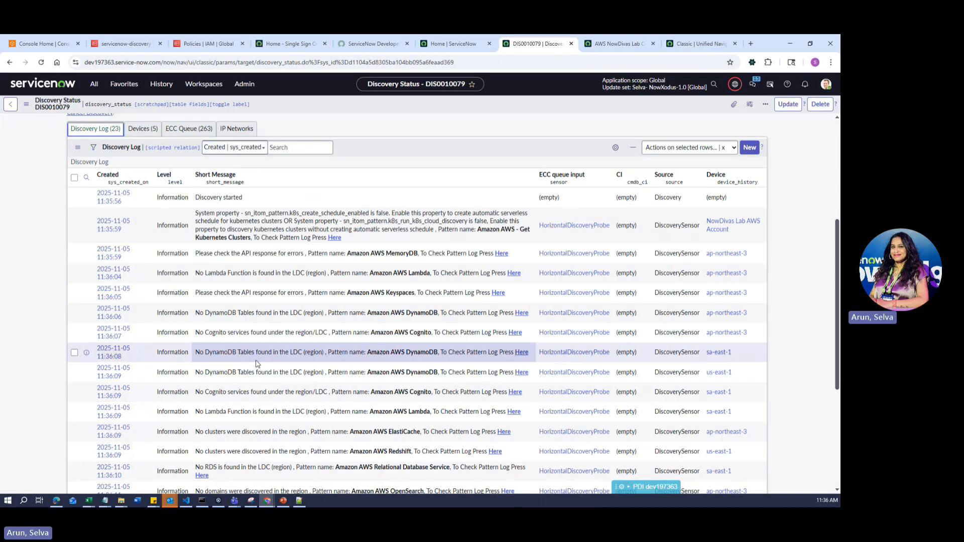
scroll(415, 375, "down", 3)
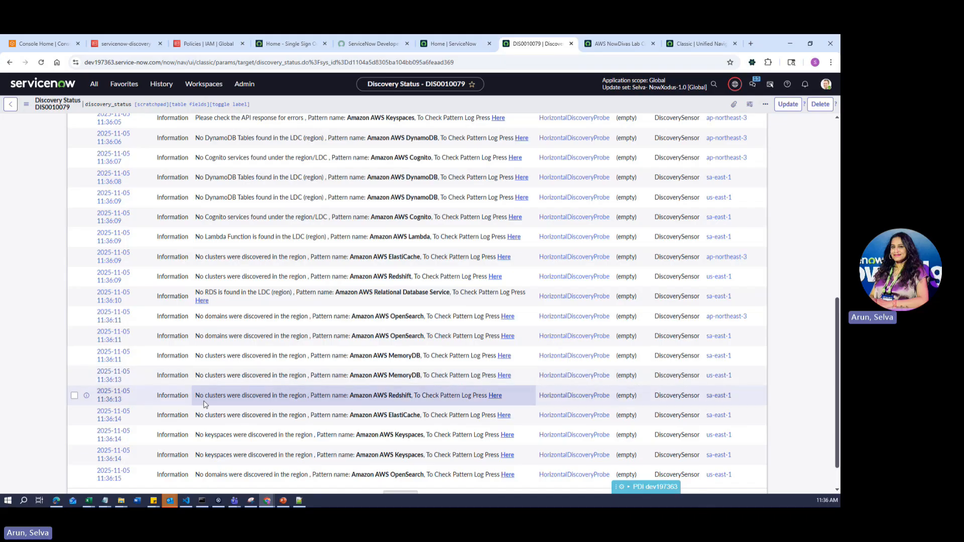
left_click_drag(196, 400, 316, 405)
left_click(316, 415)
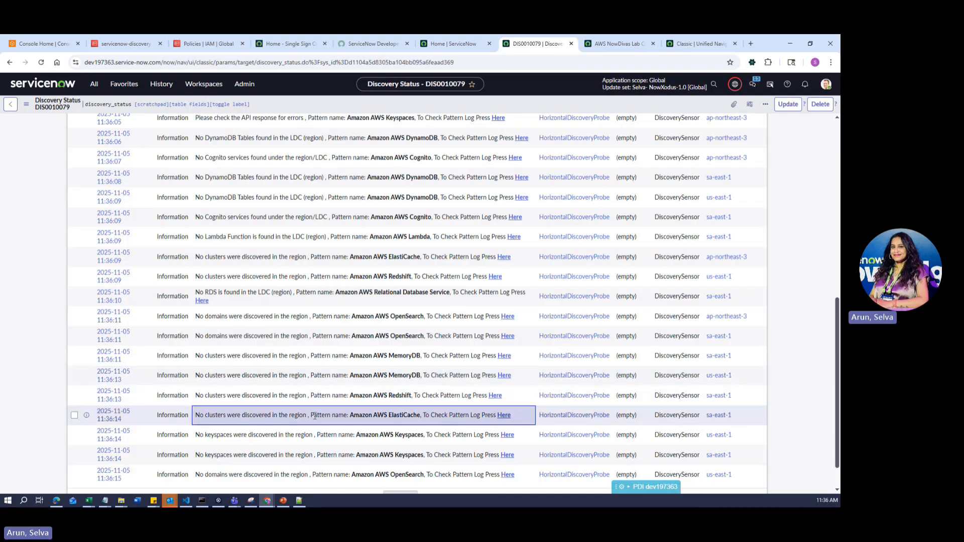
scroll(315, 416, "down", 1)
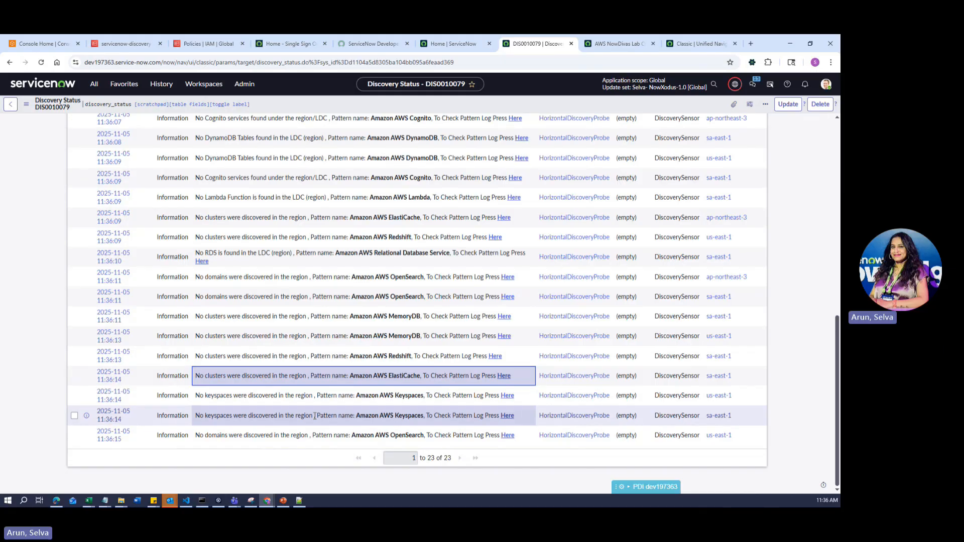
scroll(315, 416, "up", 10)
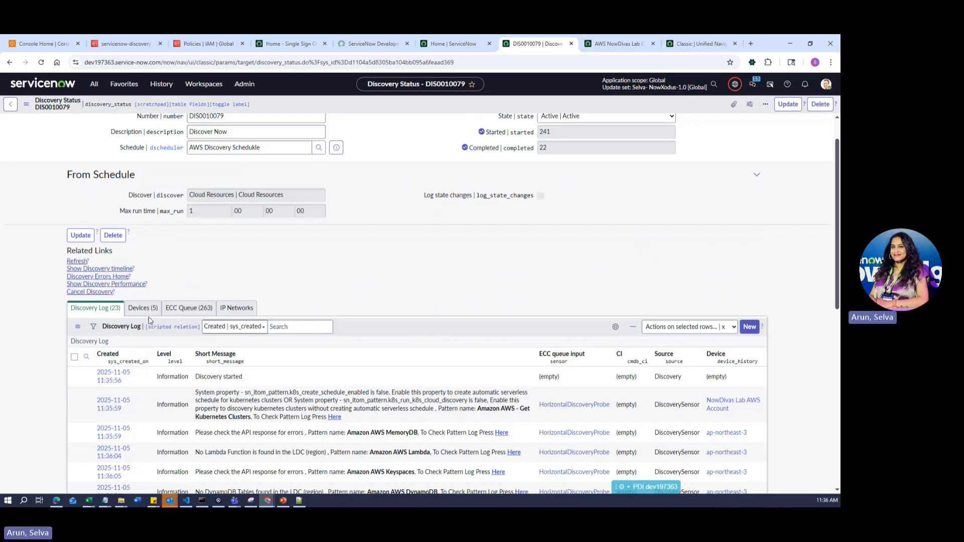
left_click(149, 309)
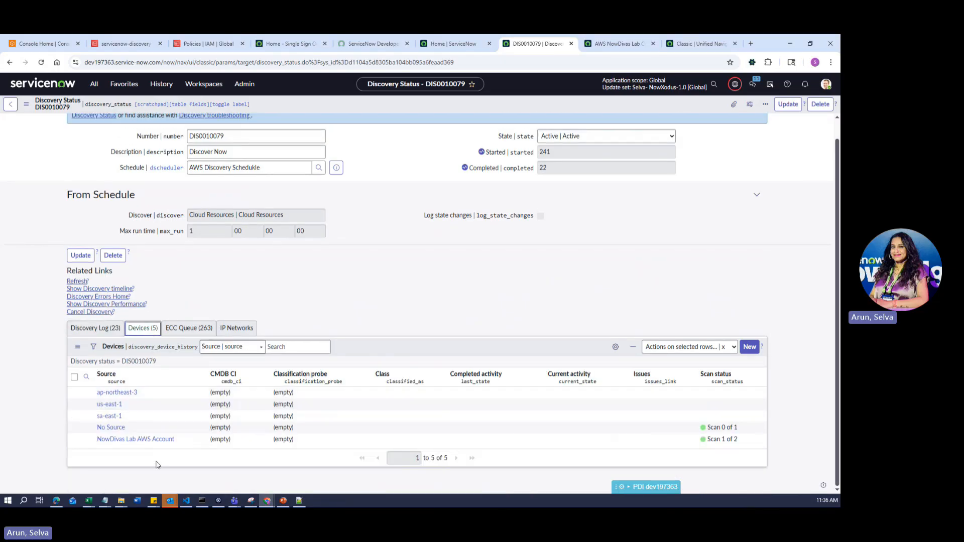
- Refresh the discovery status, then switch to the cmdb_ci Configuration Items list of discovered CIs
left_click(77, 281)
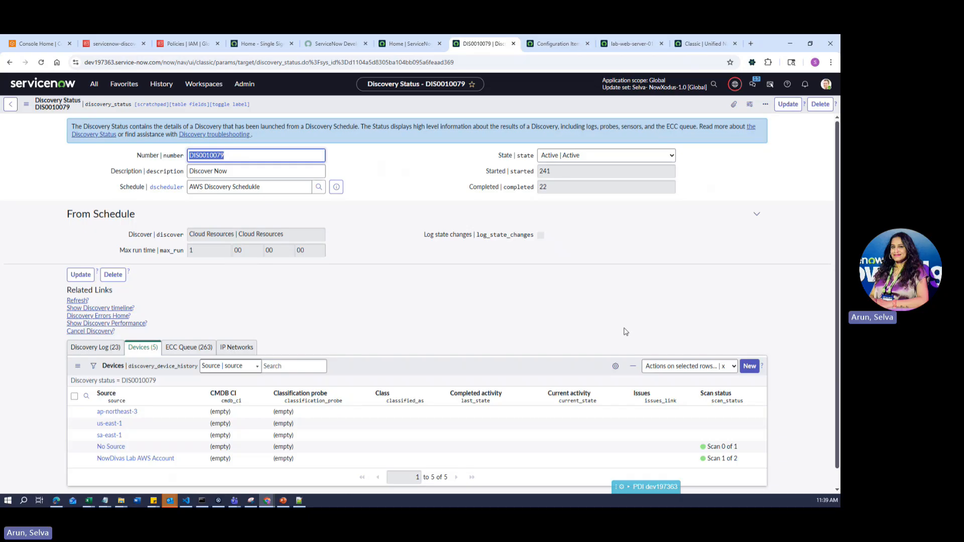
left_click(552, 43)
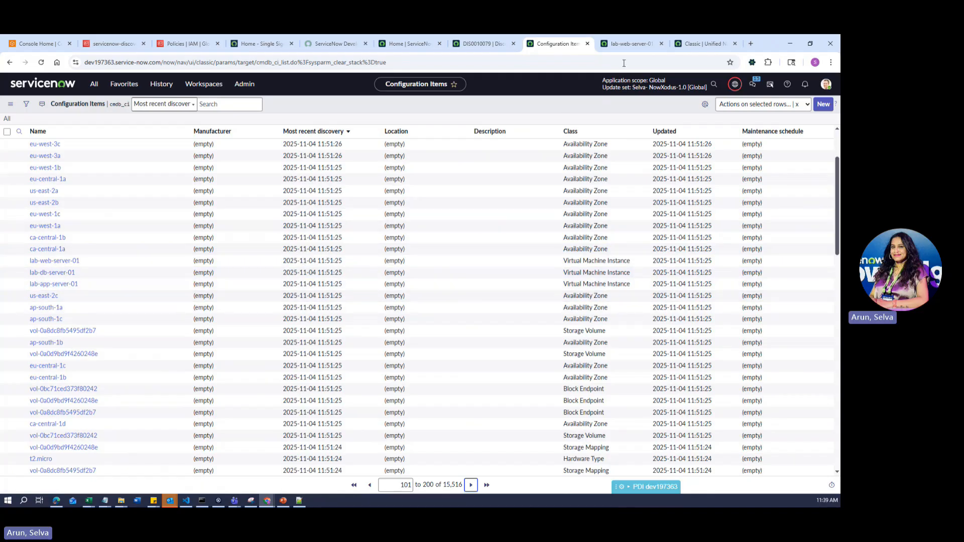
- Open the lab-web-server-01 virtual machine record and scroll down through its Related Items
left_click(632, 44)
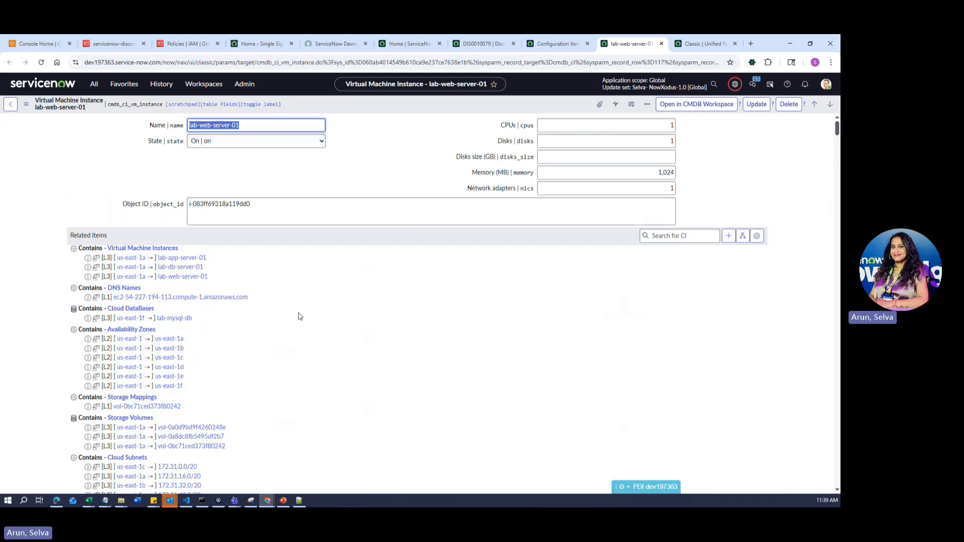
scroll(297, 312, "down", 1)
scroll(284, 297, "down", 1)
scroll(285, 297, "up", 2)
scroll(287, 309, "down", 7)
scroll(289, 316, "down", 4)
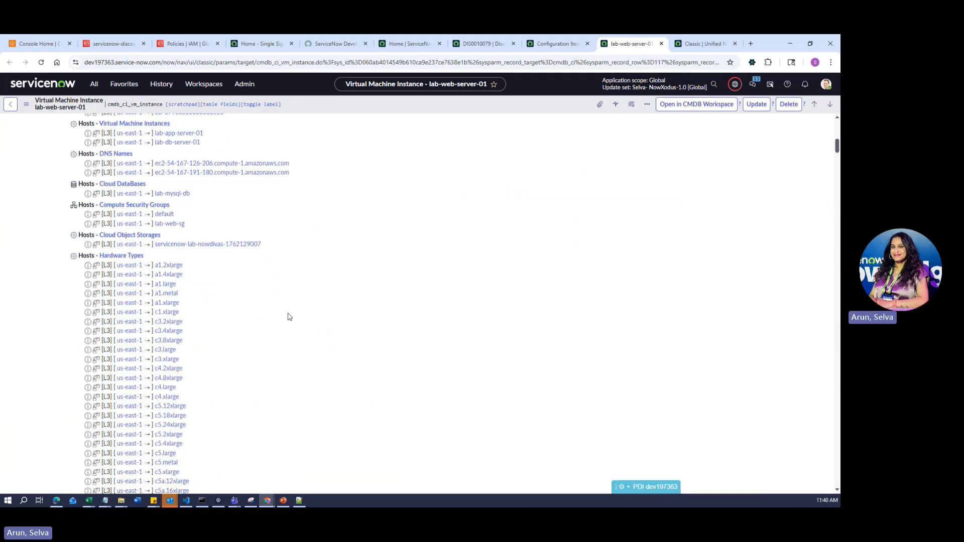
scroll(288, 316, "down", 20)
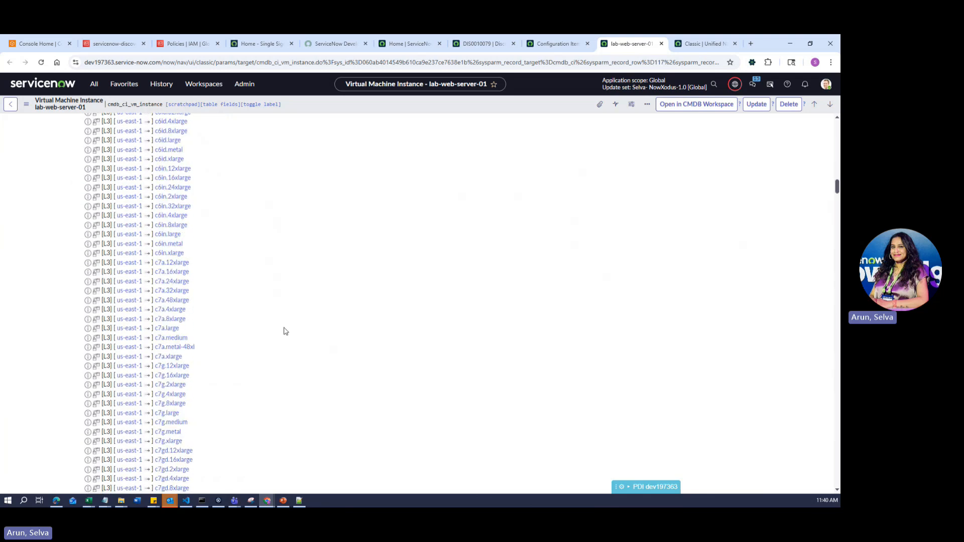
scroll(285, 331, "down", 20)
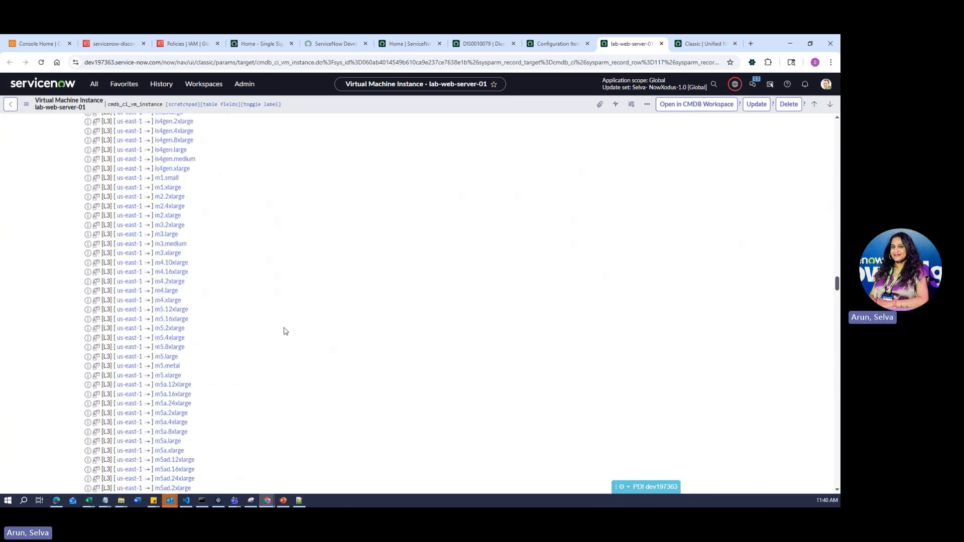
scroll(285, 331, "down", 20)
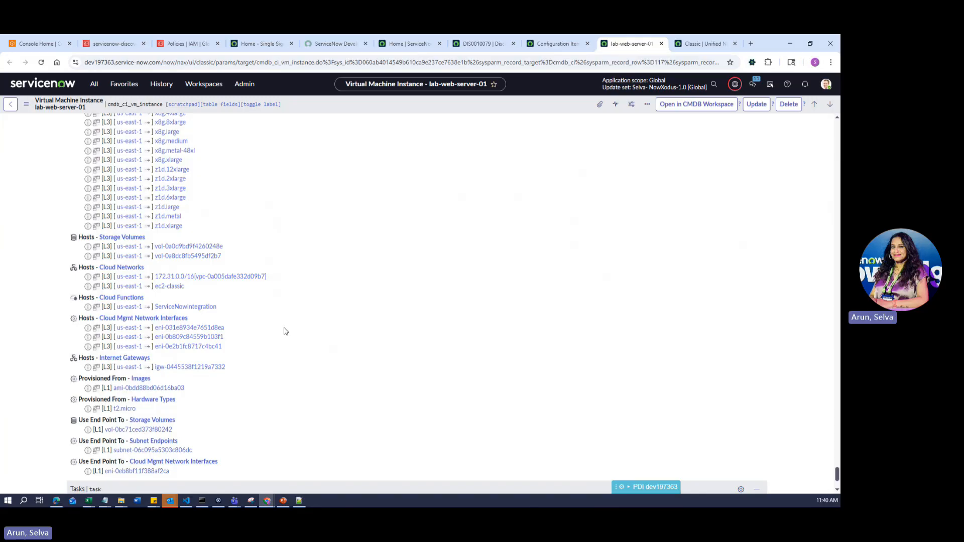
scroll(285, 331, "down", 3)
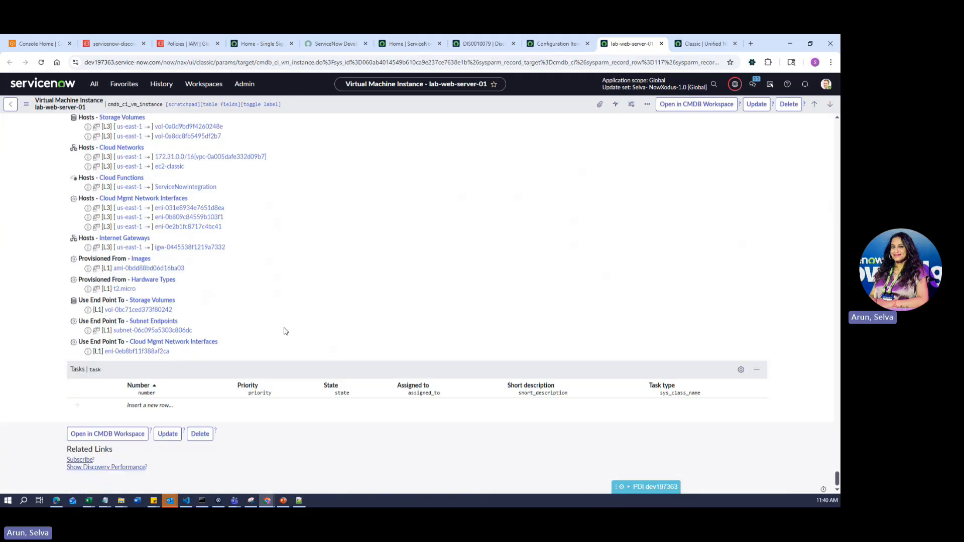
- Return to the top of lab-web-server-01 and open its Dependency Views map in a new tab
scroll(471, 274, "up", 20)
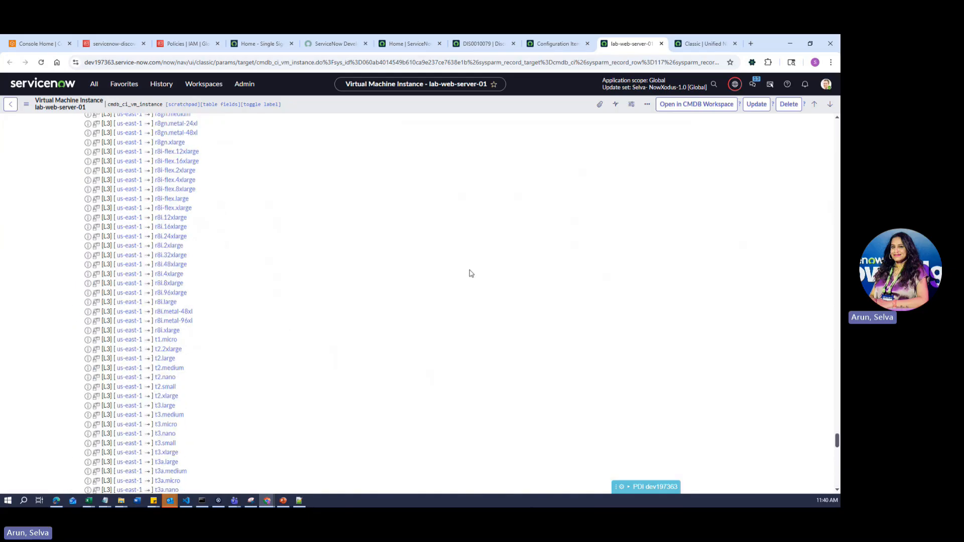
scroll(471, 276, "up", 20)
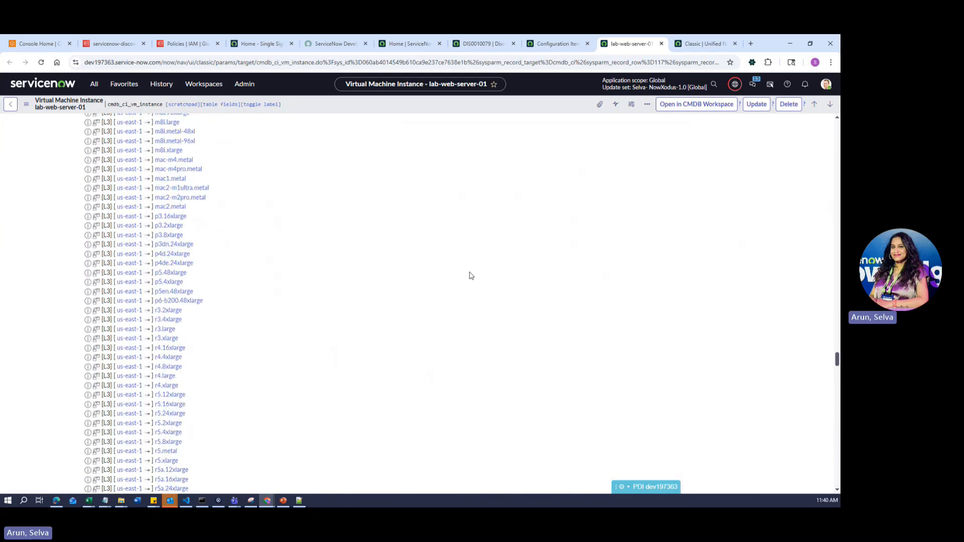
scroll(471, 276, "up", 20)
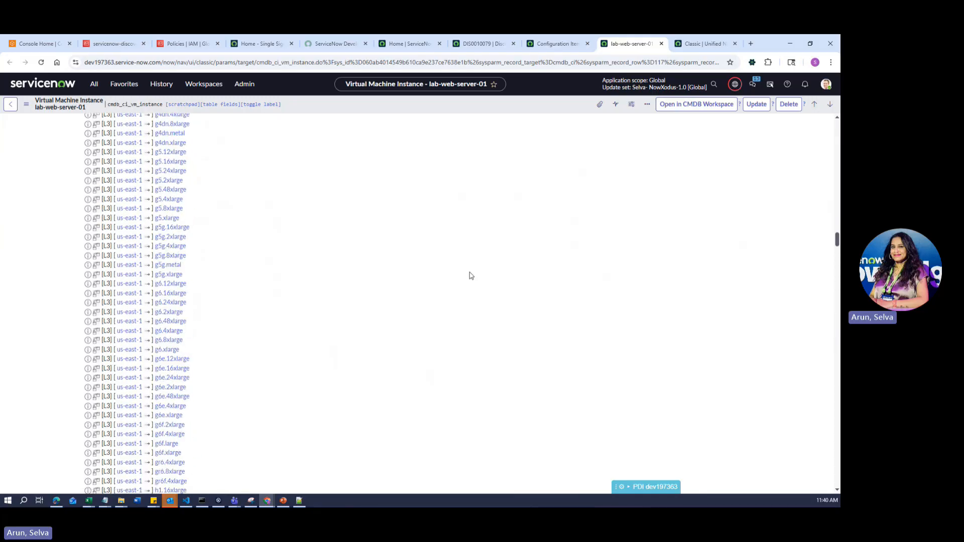
scroll(471, 276, "up", 18)
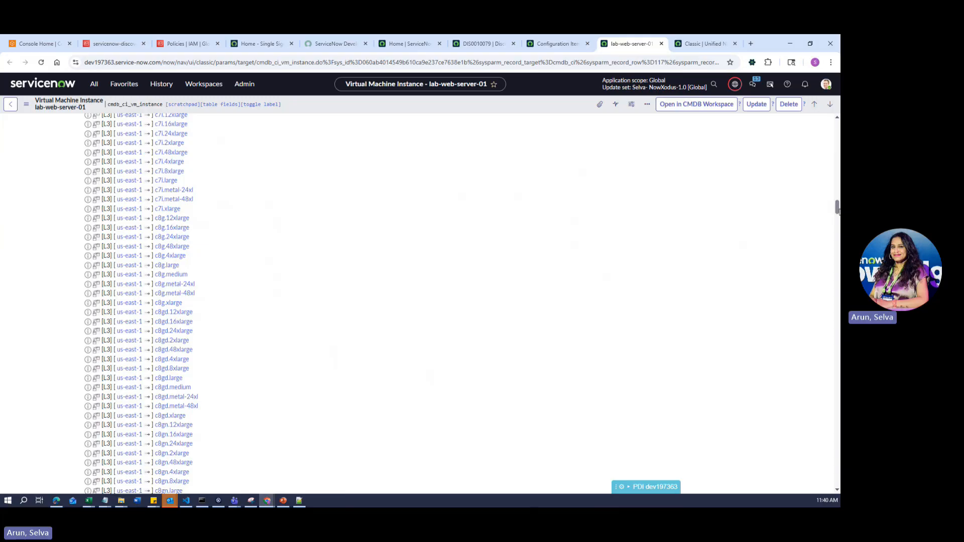
left_click_drag(837, 210, 837, 126)
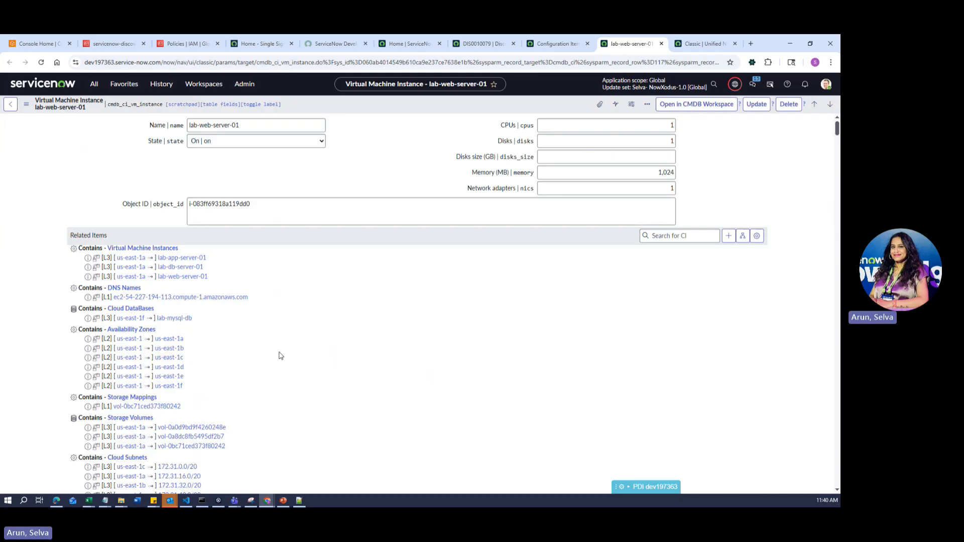
left_click(739, 237)
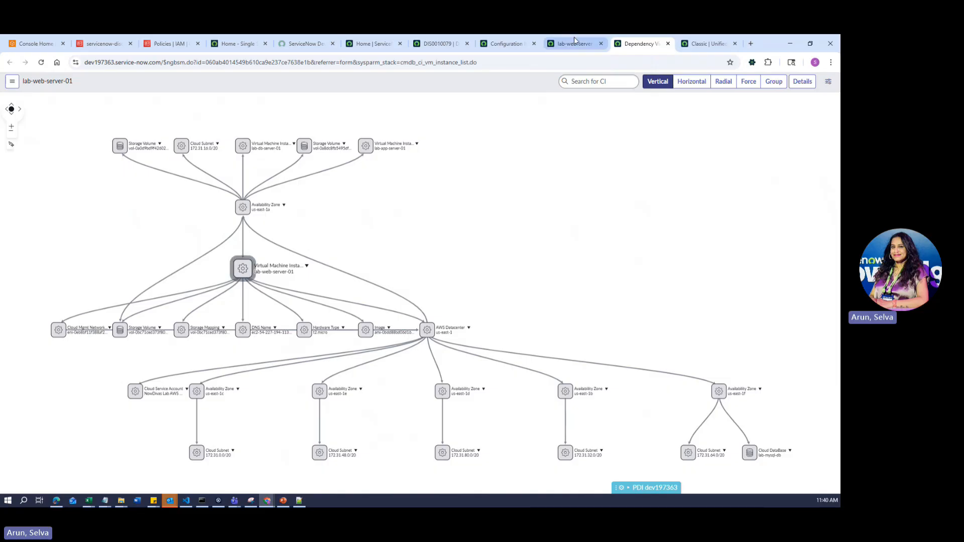
- Flip through the DIS0010079, lab-web-server-01 and dependency map tabs, ending on the Configuration Items list
left_click(438, 44)
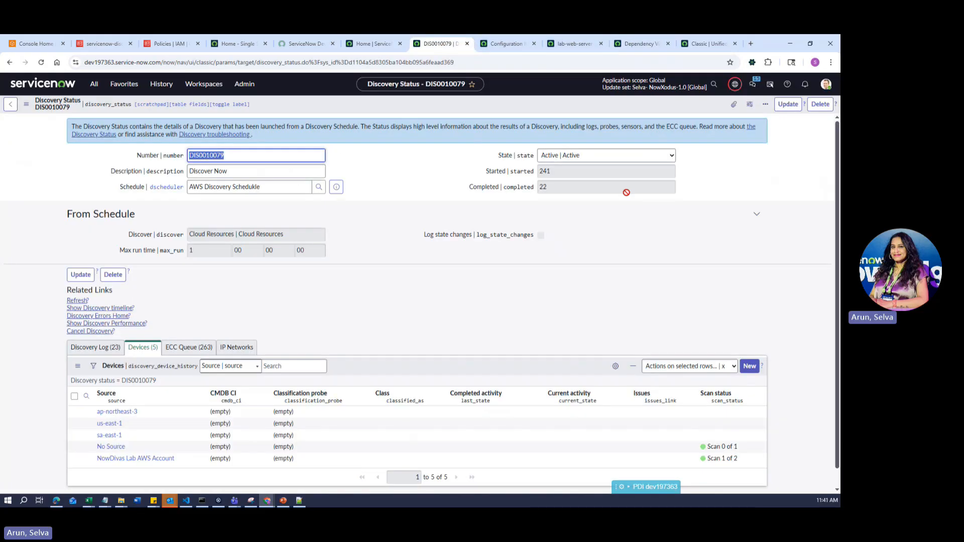
left_click(574, 44)
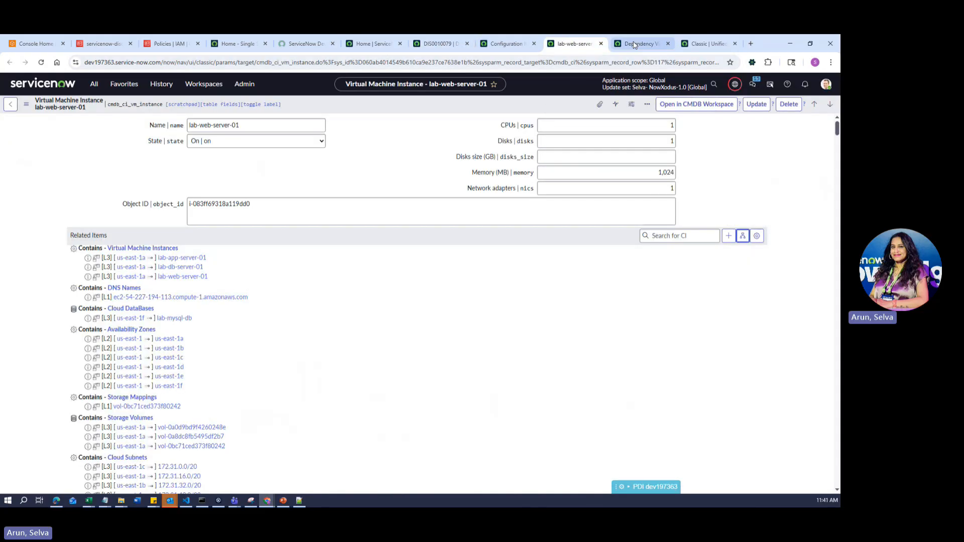
left_click(639, 44)
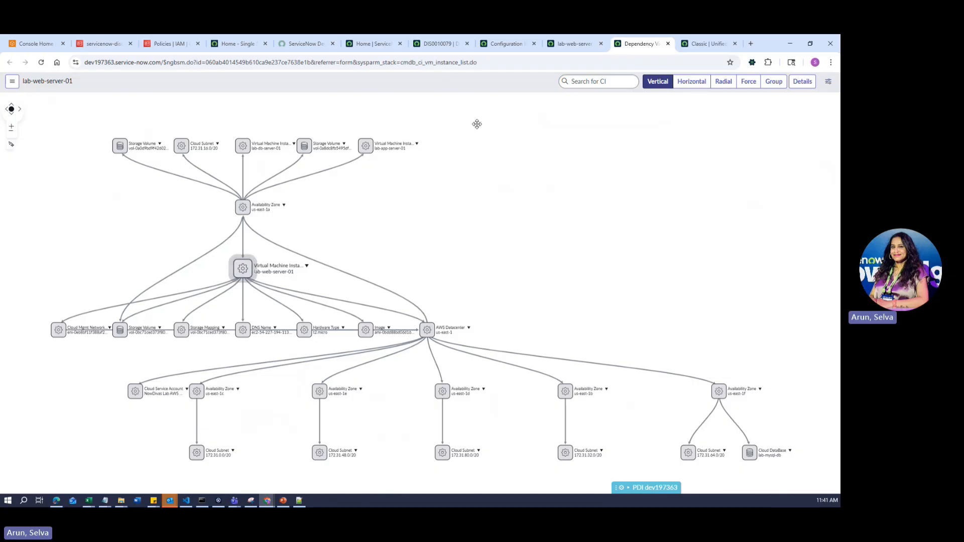
left_click(440, 43)
left_click(506, 44)
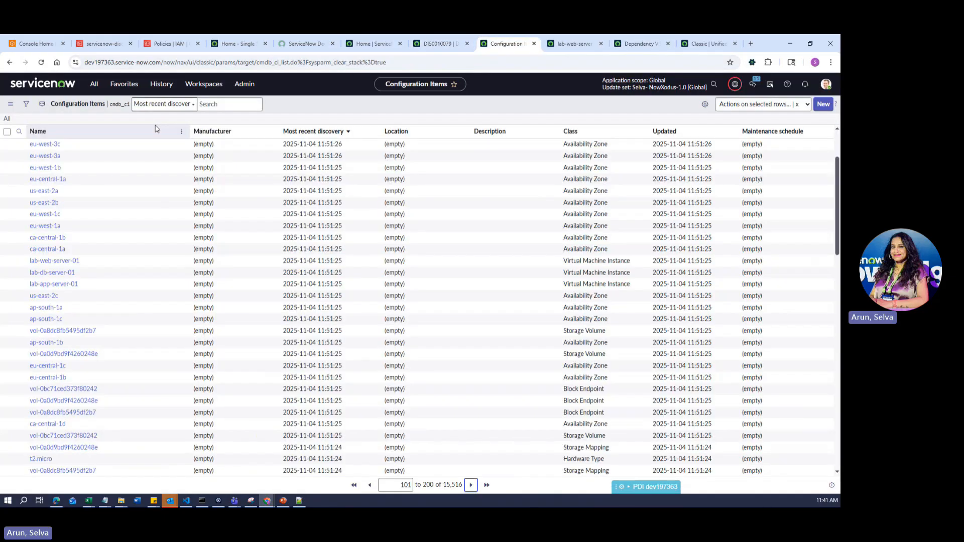
- Filter the navigator by 'mid', review Windows MidServer in MID Servers, then go to AWS IAM Policies
left_click(94, 85)
type("mid")
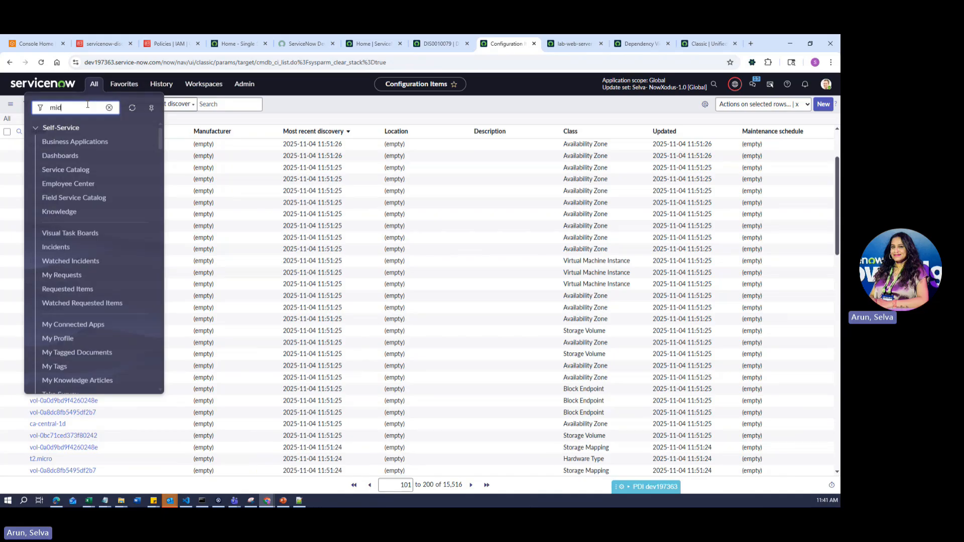
left_click(76, 228)
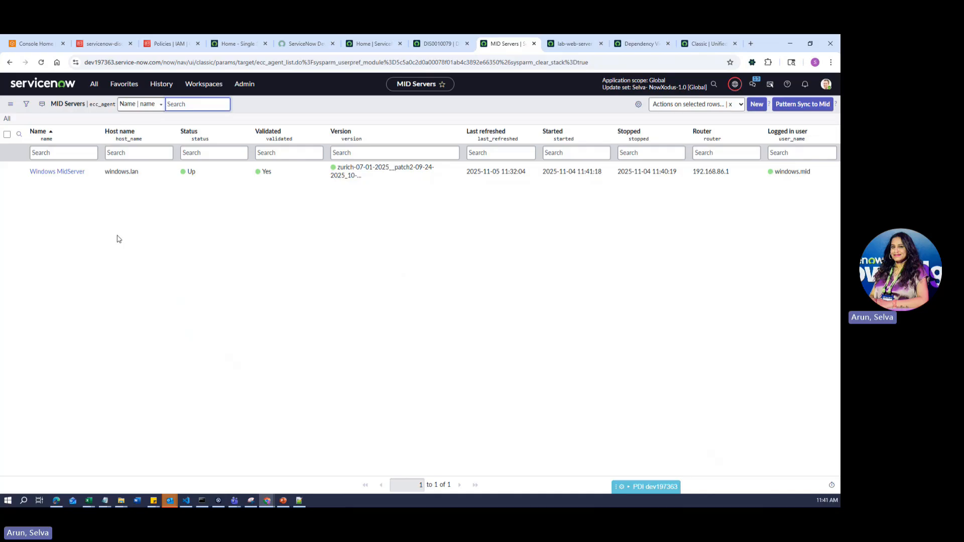
left_click(169, 43)
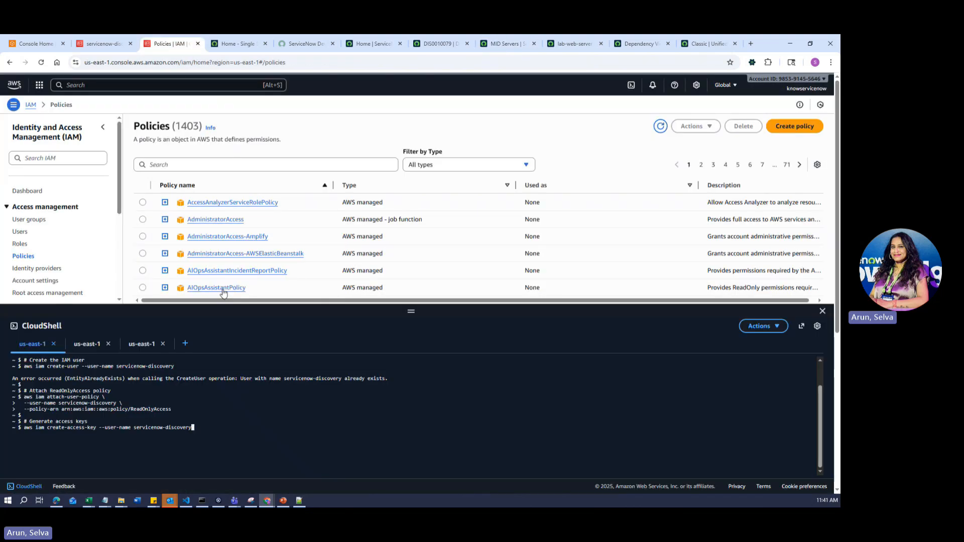
- Search the IAM policies for 'readon', narrowing the list to 222 read-only policies
scroll(265, 237, "down", 1)
left_click(196, 163)
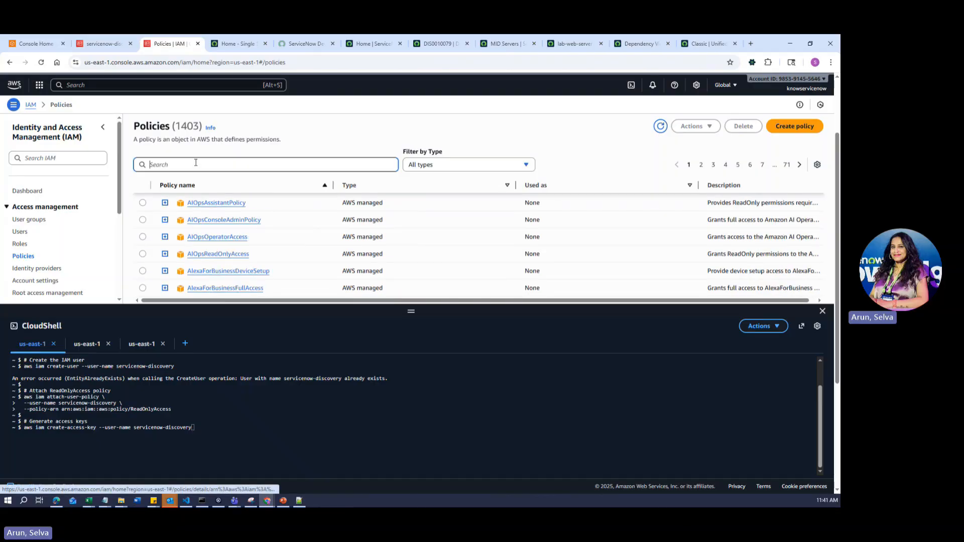
type("readon")
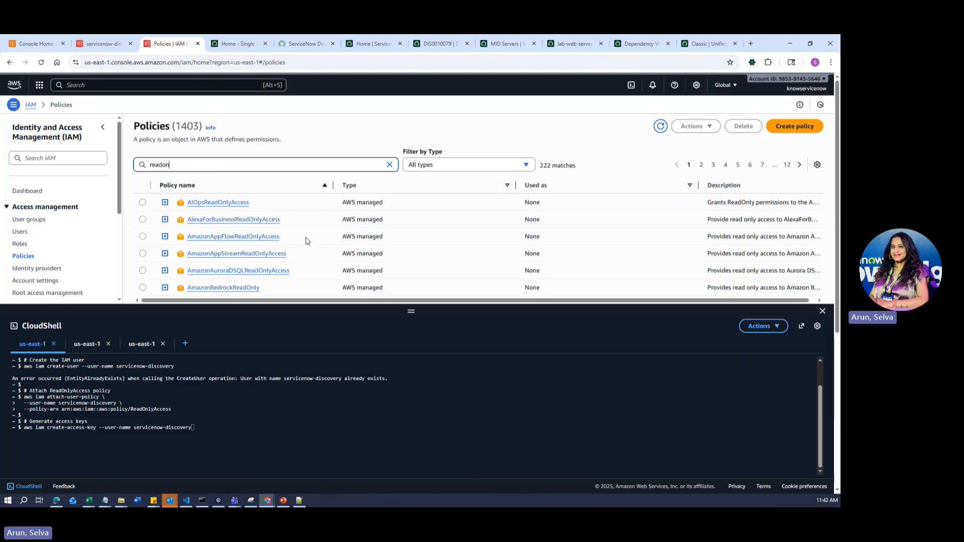
scroll(304, 246, "down", 3)
scroll(300, 258, "down", 1)
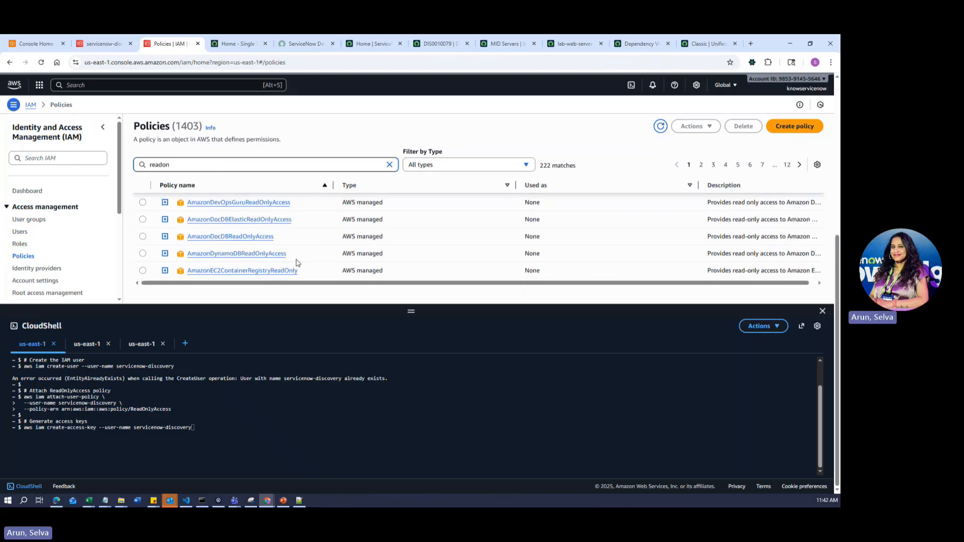
scroll(296, 262, "up", 5)
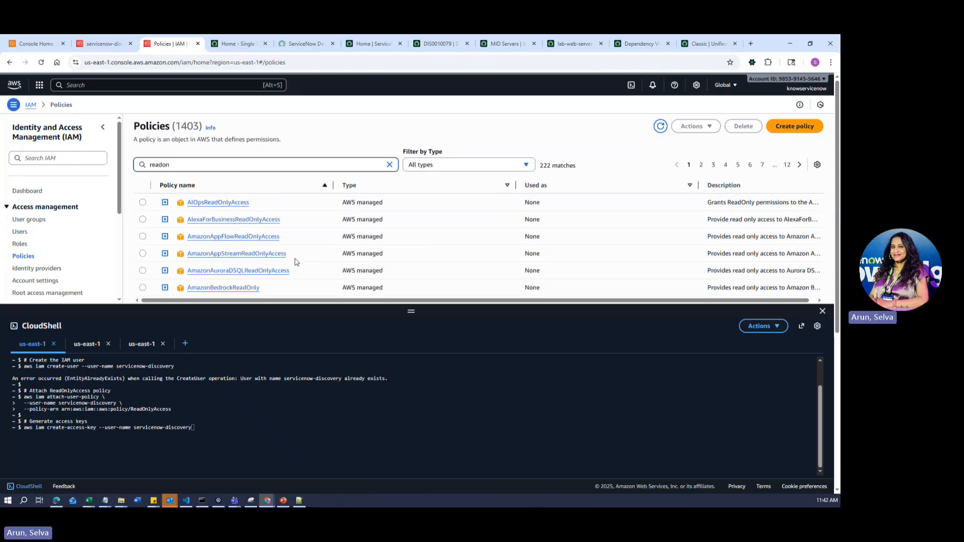
- Highlight the user-name and ReadOnlyAccess attach-policy lines in CloudShell, then return to ServiceNow credential aliases
left_click_drag(171, 410, 25, 403)
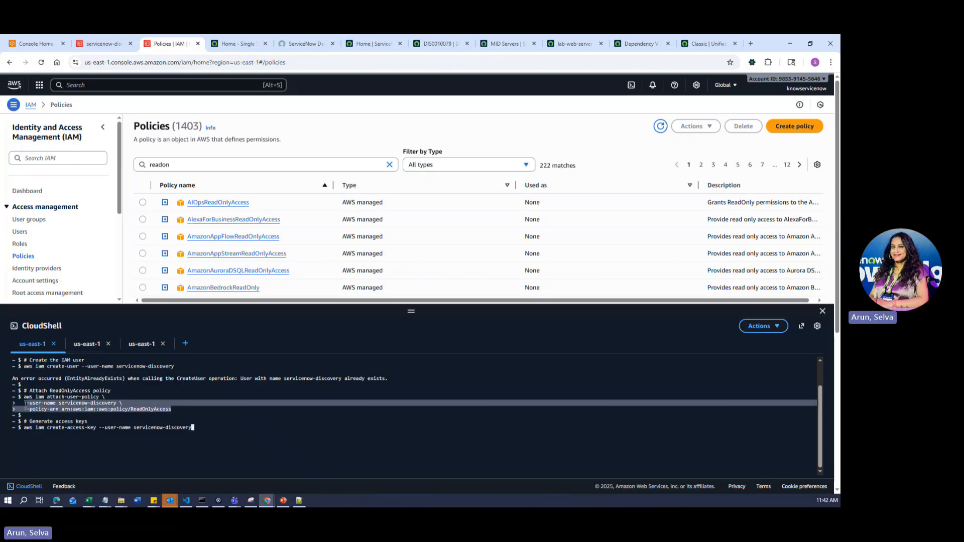
left_click(166, 409)
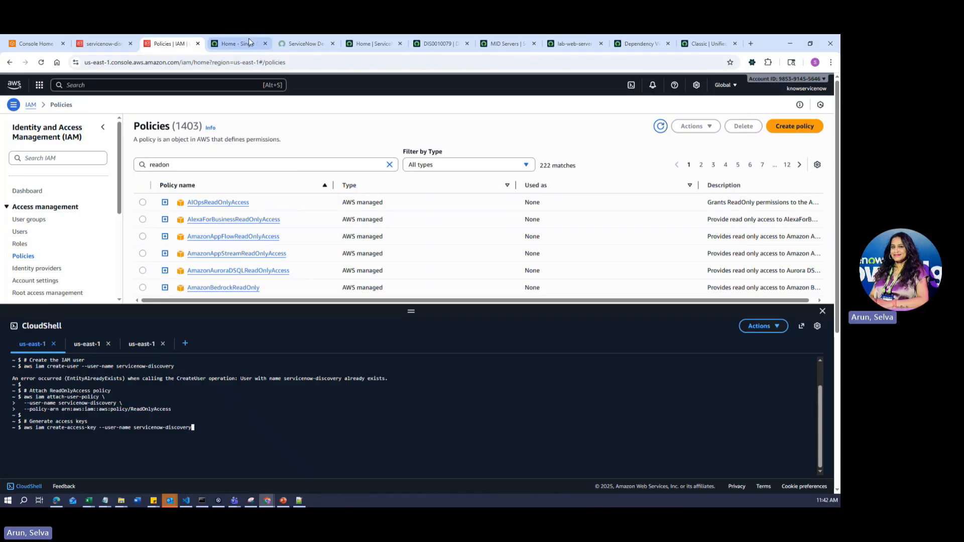
left_click(707, 44)
- Find MID Servers under Discovery via the 'mid' navigator filter and open the Windows MidServer record
left_click(93, 84)
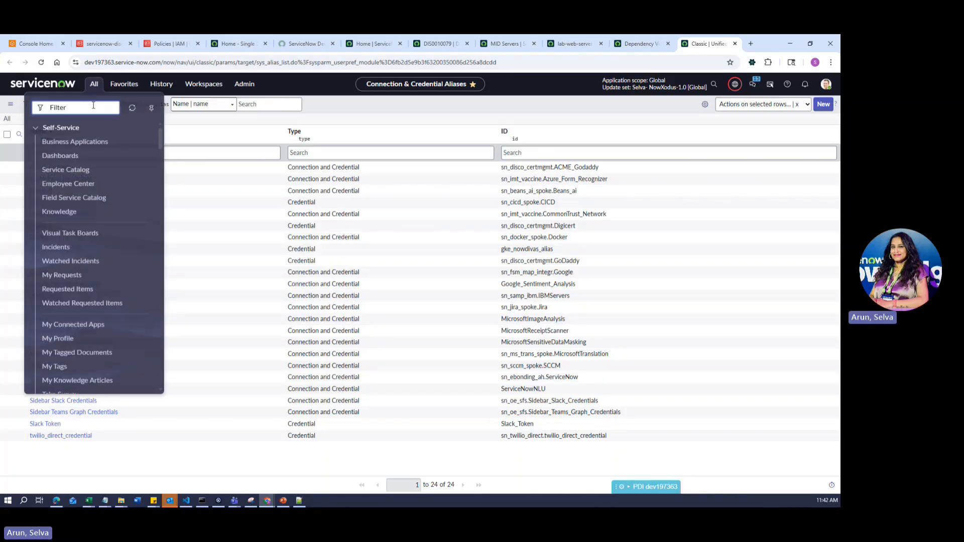
type("mid")
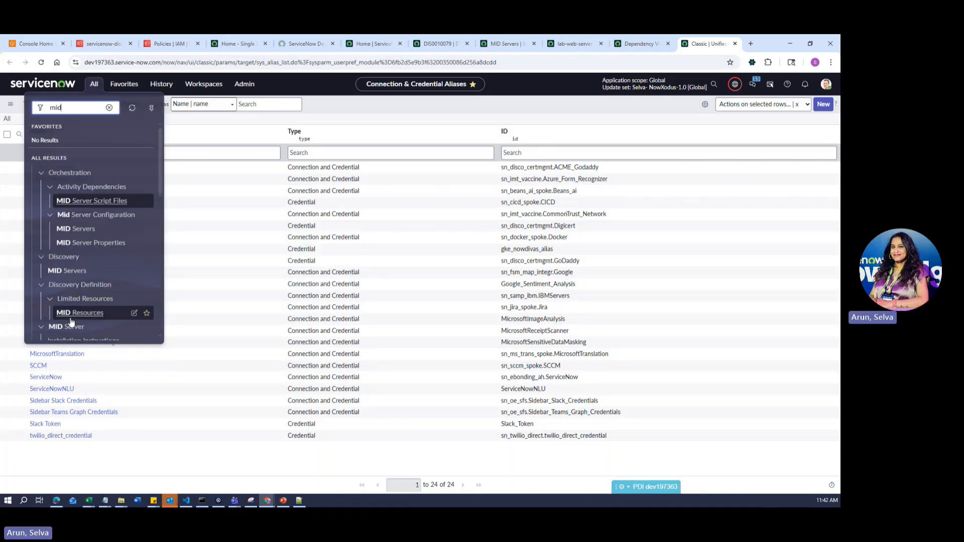
scroll(77, 282, "down", 4)
left_click(69, 185)
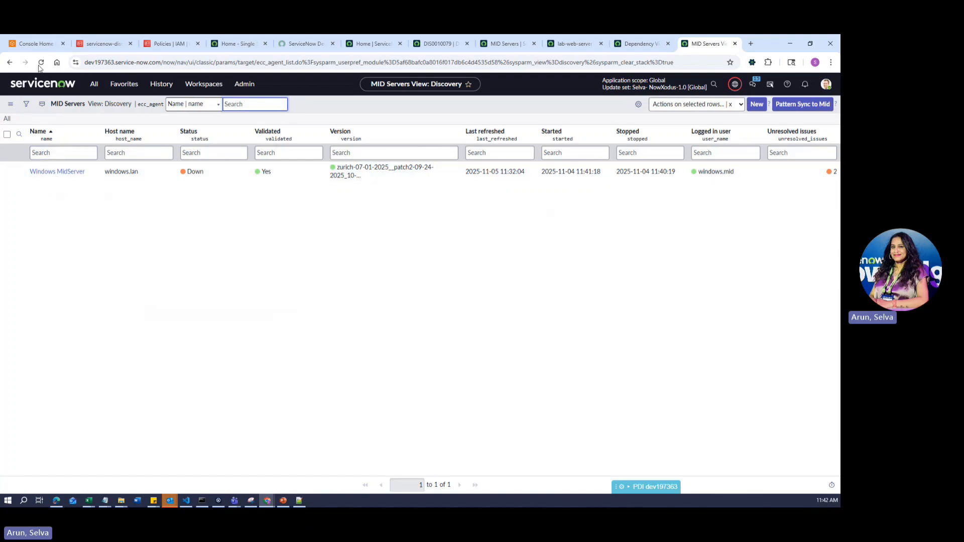
left_click(62, 174)
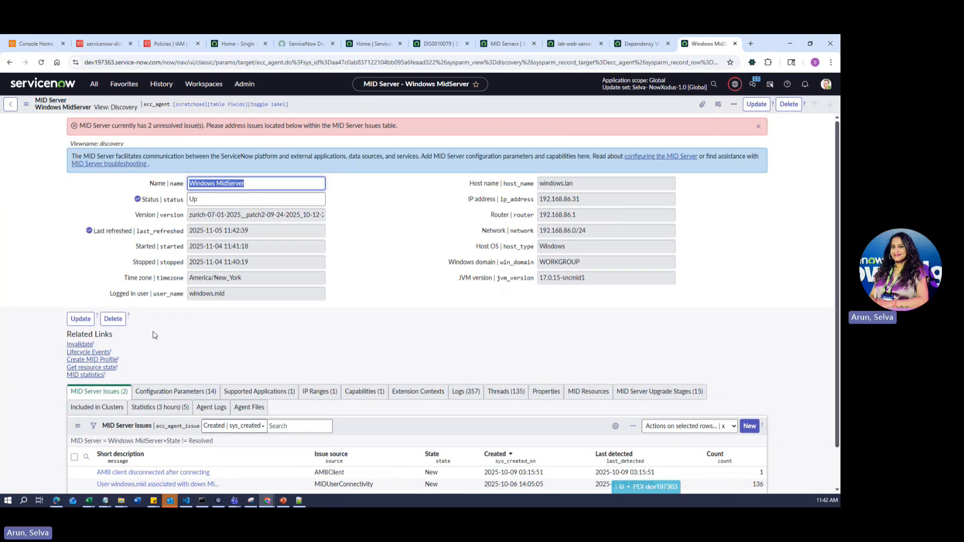
- Review the MidServer's Supported Applications and Capabilities lists, then start a new supported application record
left_click(255, 362)
scroll(213, 367, "down", 1)
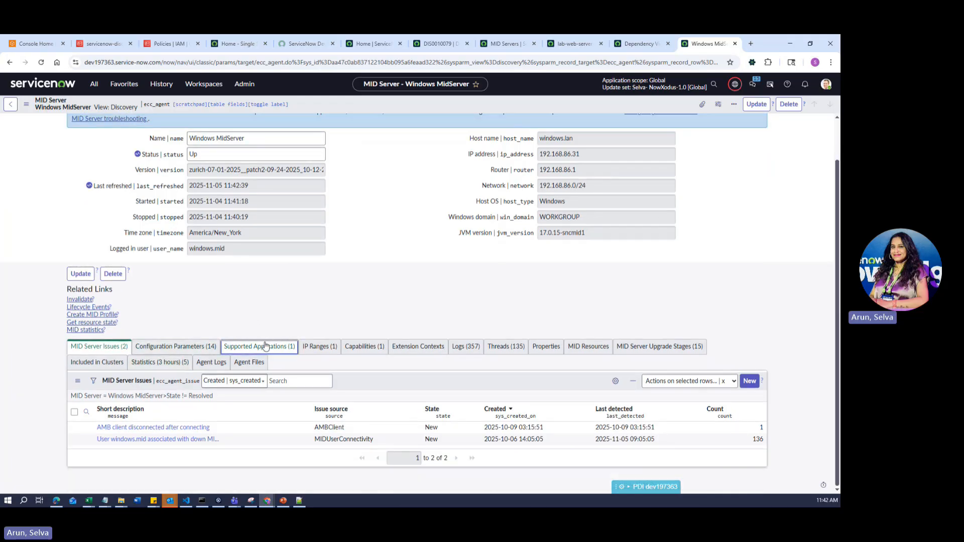
left_click(259, 346)
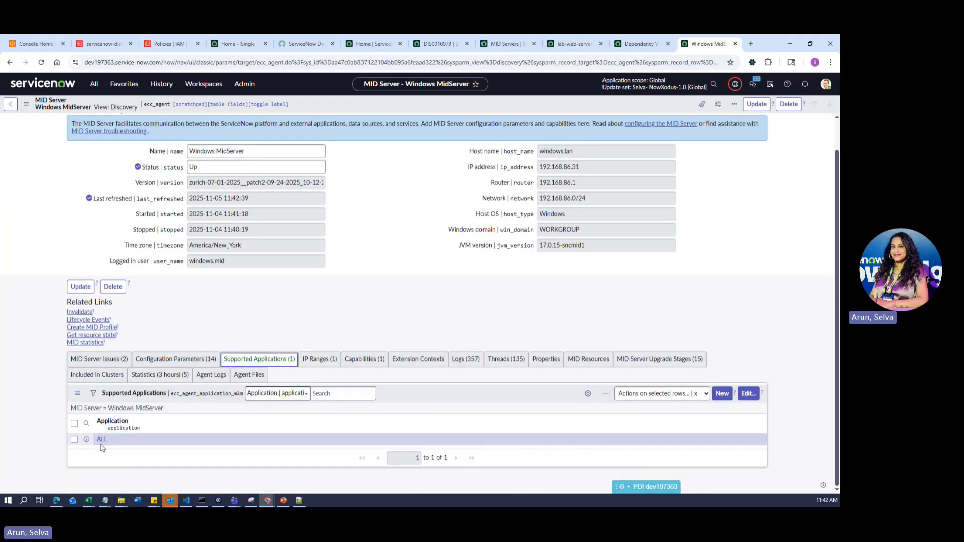
left_click(364, 360)
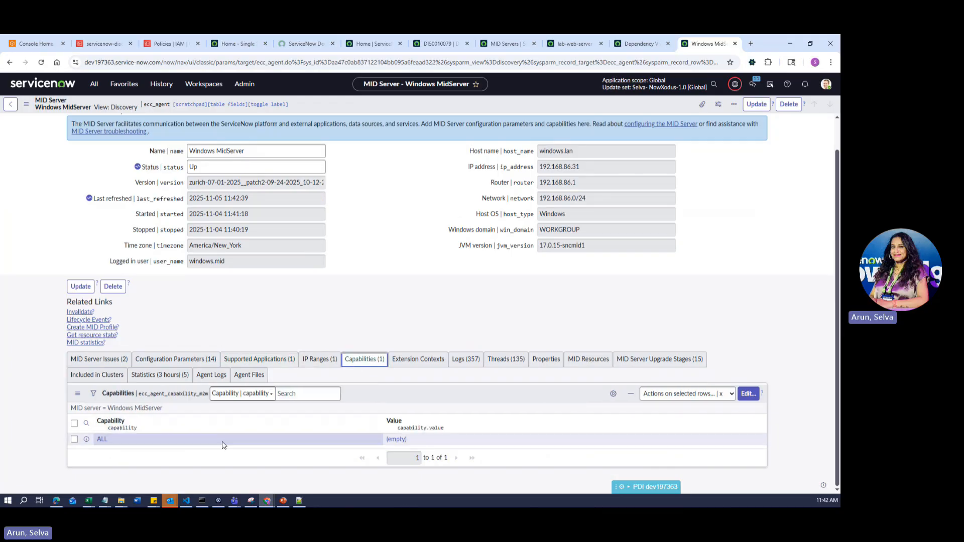
left_click(259, 360)
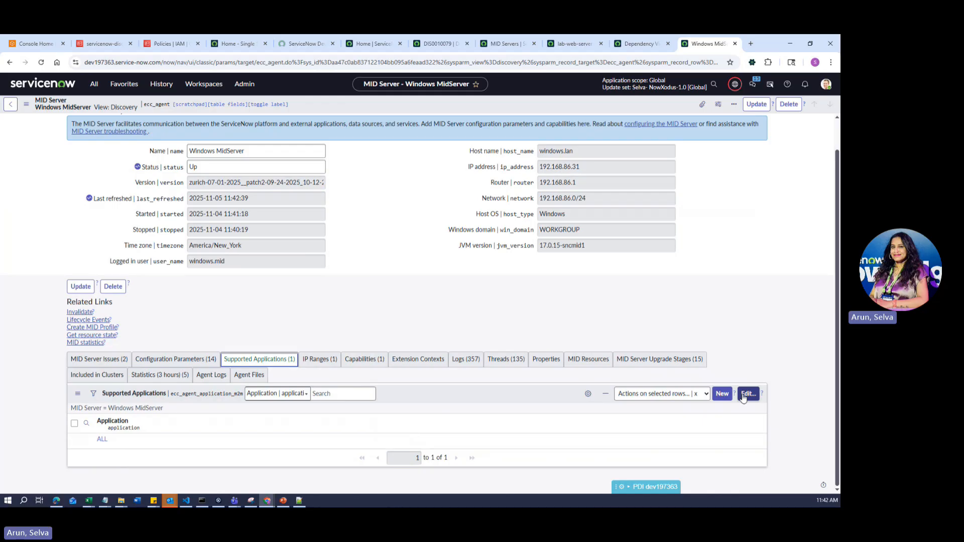
left_click(722, 394)
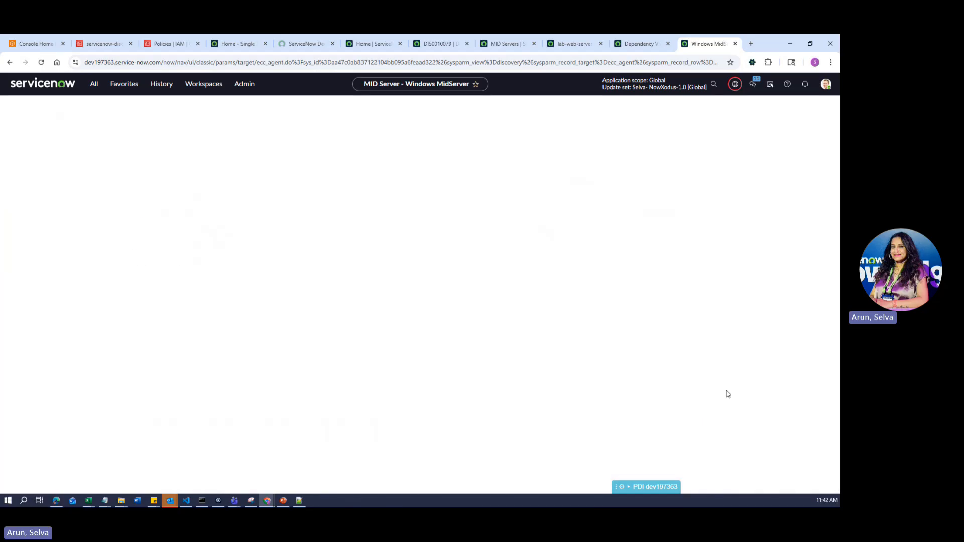
- Abandon the new record, try Cloud Management then Discovery in the Supported Applications editor, and cancel
left_click(18, 106)
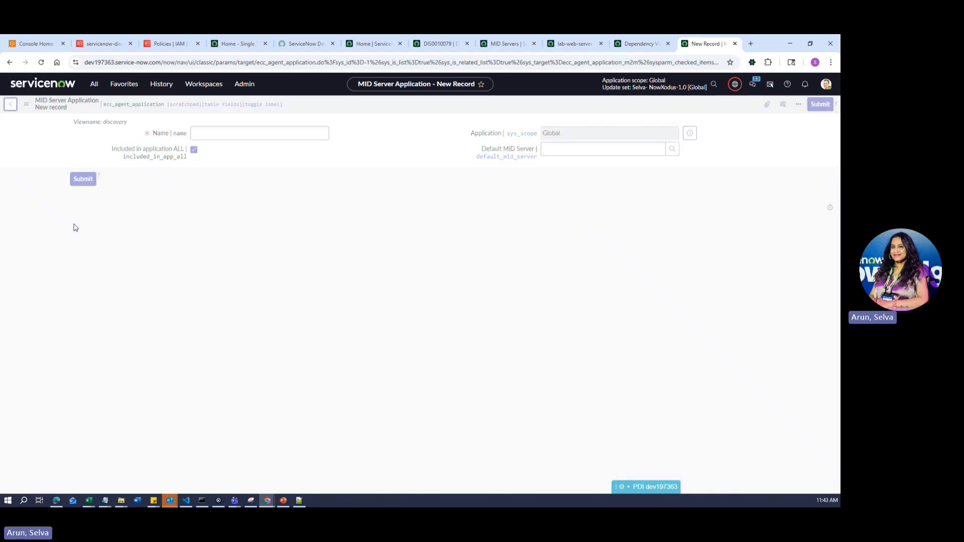
left_click(748, 431)
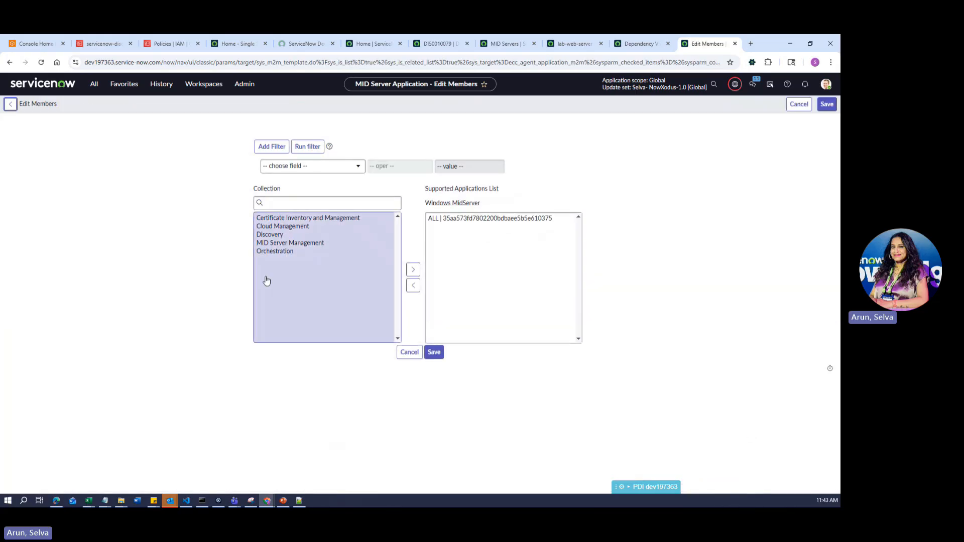
left_click(289, 227)
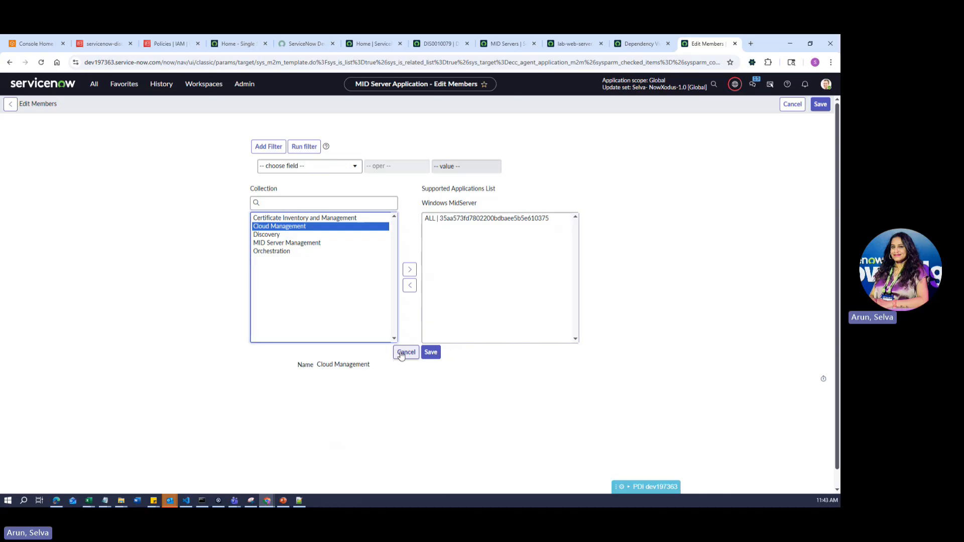
left_click(271, 236)
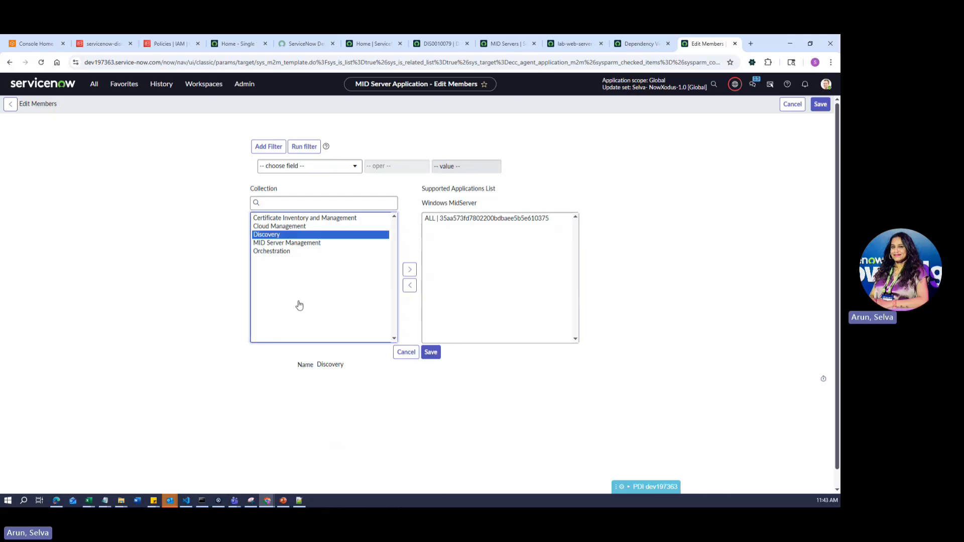
left_click(403, 353)
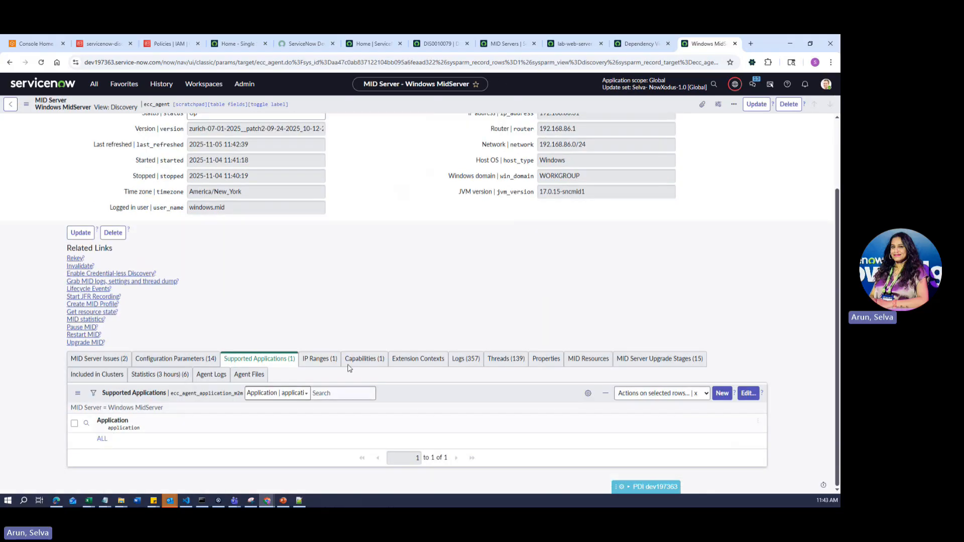
- Open the Capabilities editor, select AWS from the available capabilities, then cancel without saving
left_click(357, 362)
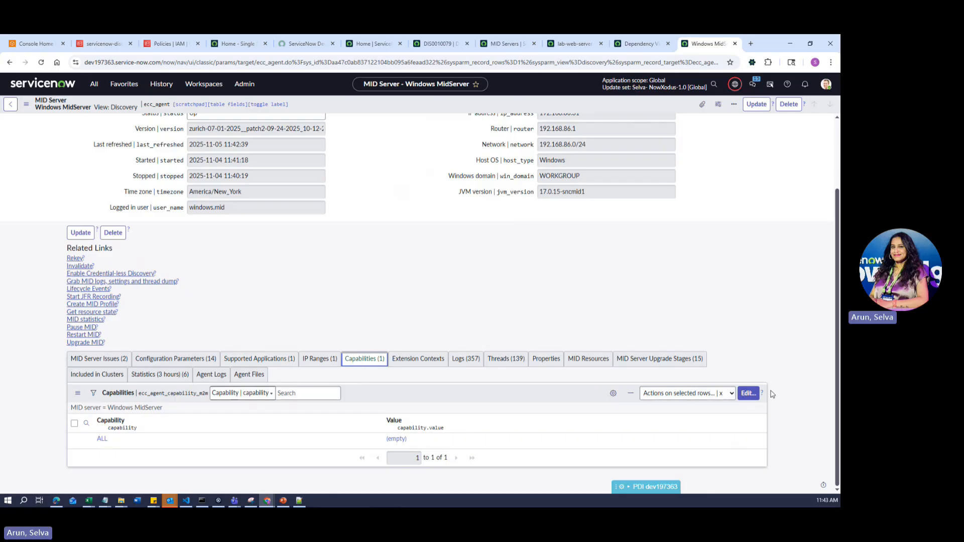
left_click(748, 394)
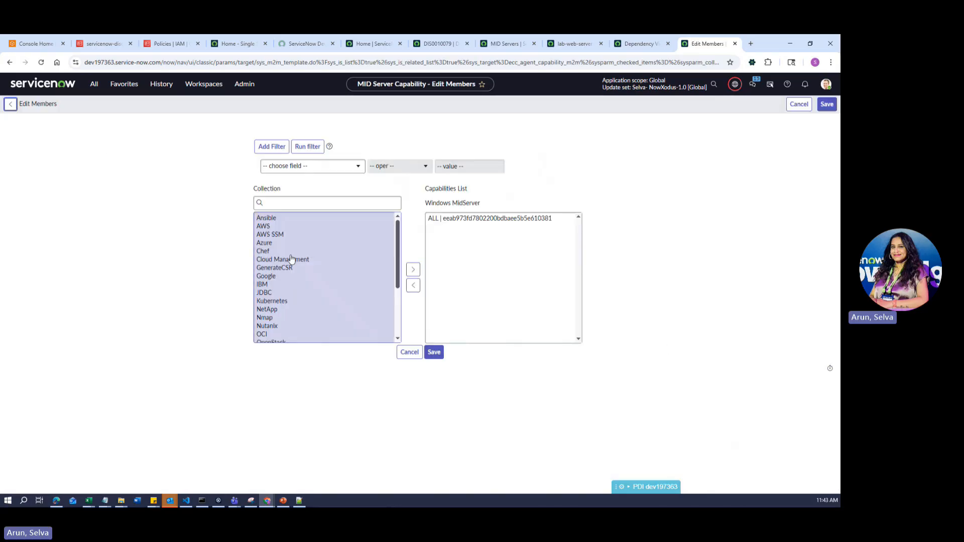
left_click(263, 227)
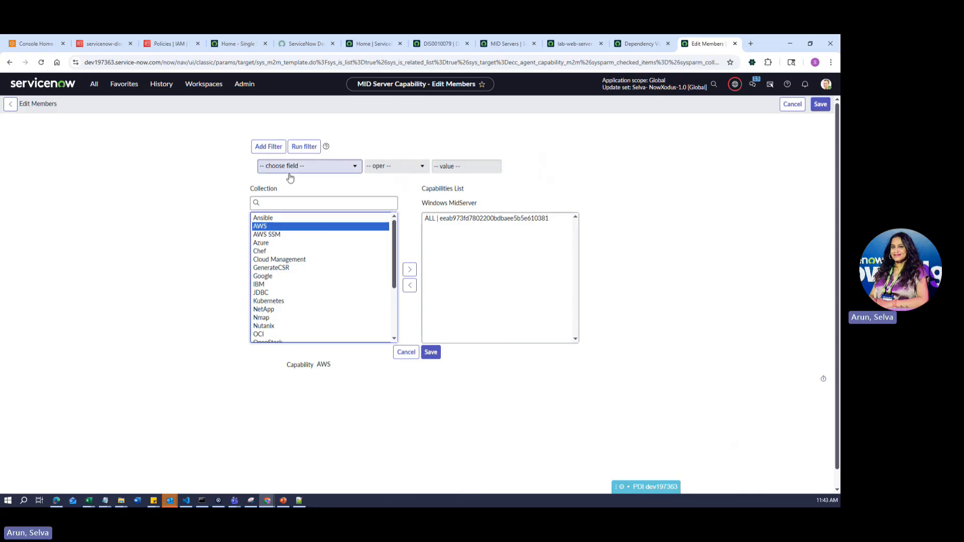
scroll(293, 311, "down", 3)
scroll(292, 311, "up", 3)
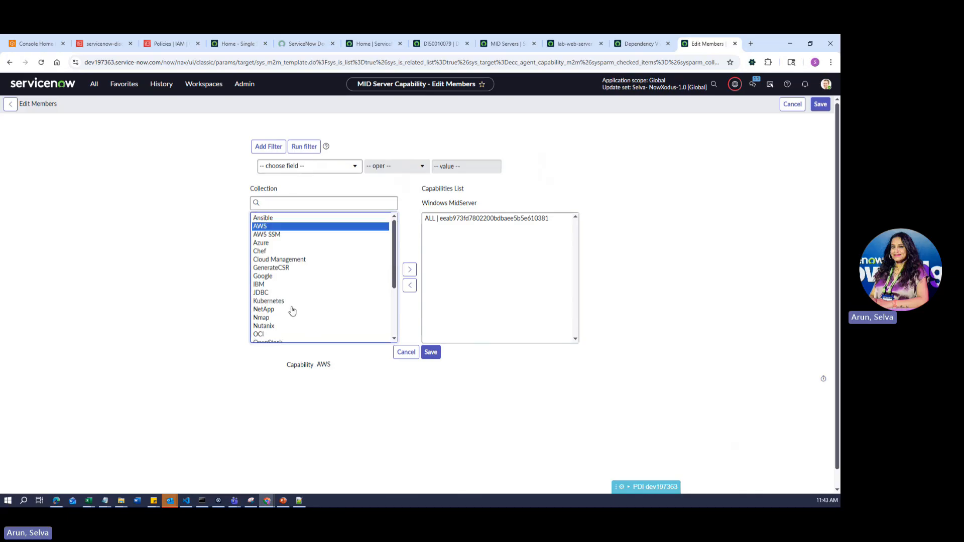
scroll(292, 301, "down", 3)
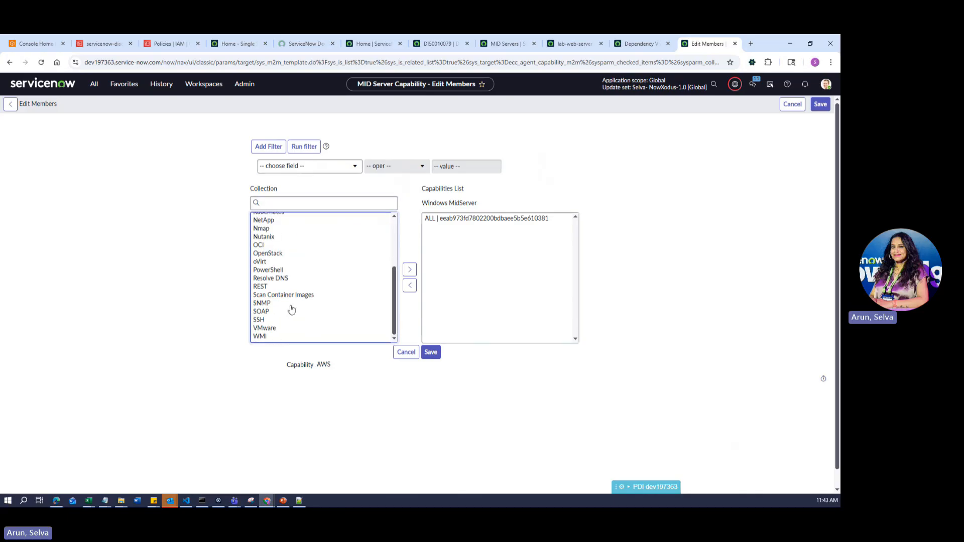
left_click(401, 355)
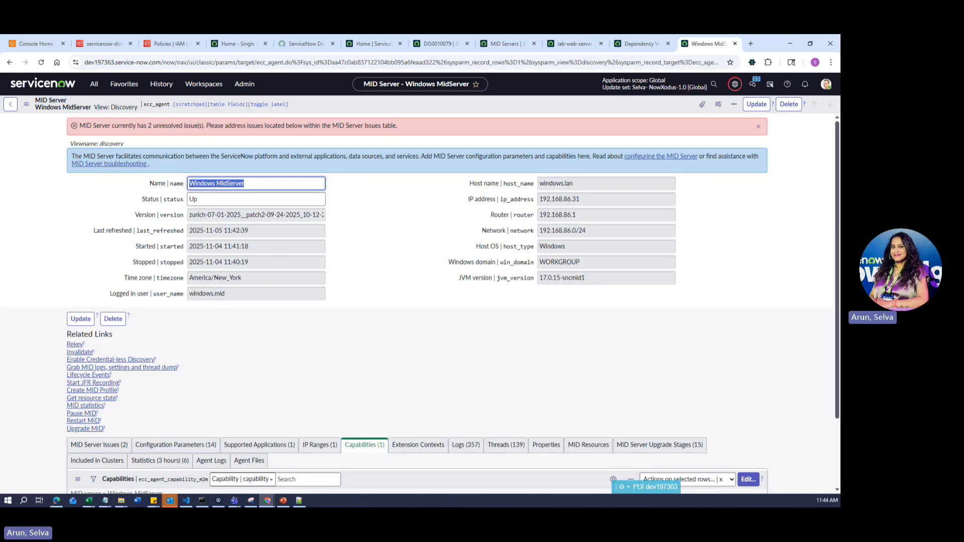
scroll(340, 273, "down", 2)
scroll(339, 274, "up", 2)
- Refresh DIS0010079 and scroll through its 42 discovered AWS devices, including Datacenter regions and service account
left_click(439, 44)
left_click(78, 300)
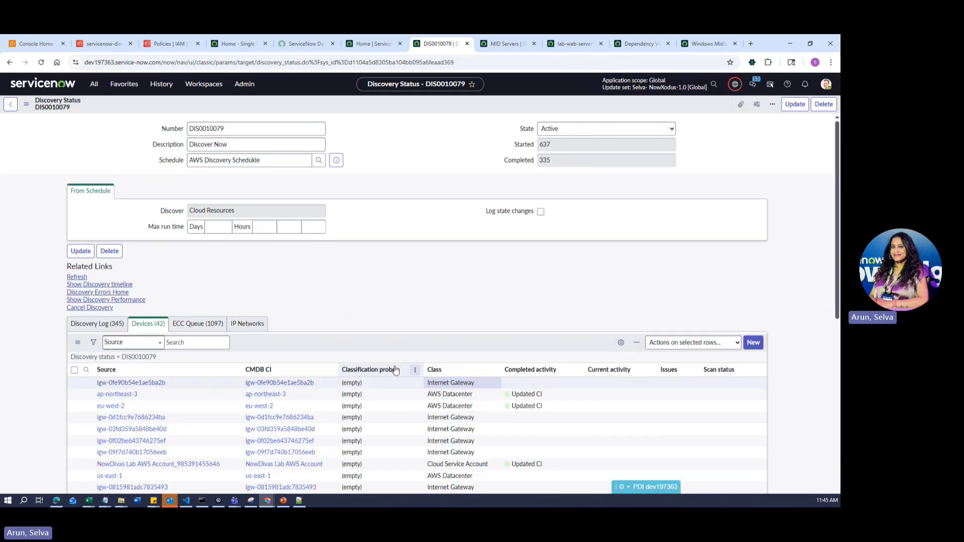
scroll(397, 370, "down", 5)
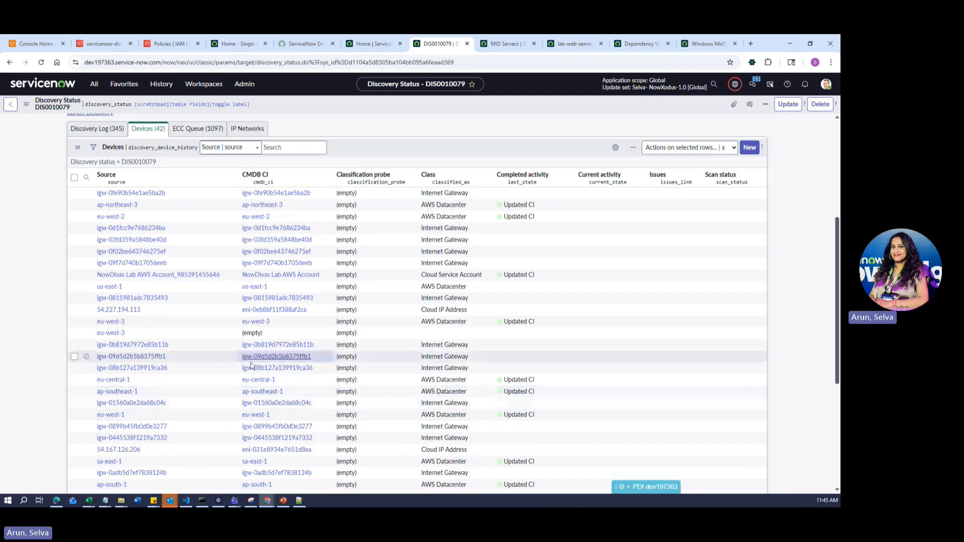
scroll(556, 206, "up", 3)
scroll(532, 211, "down", 3)
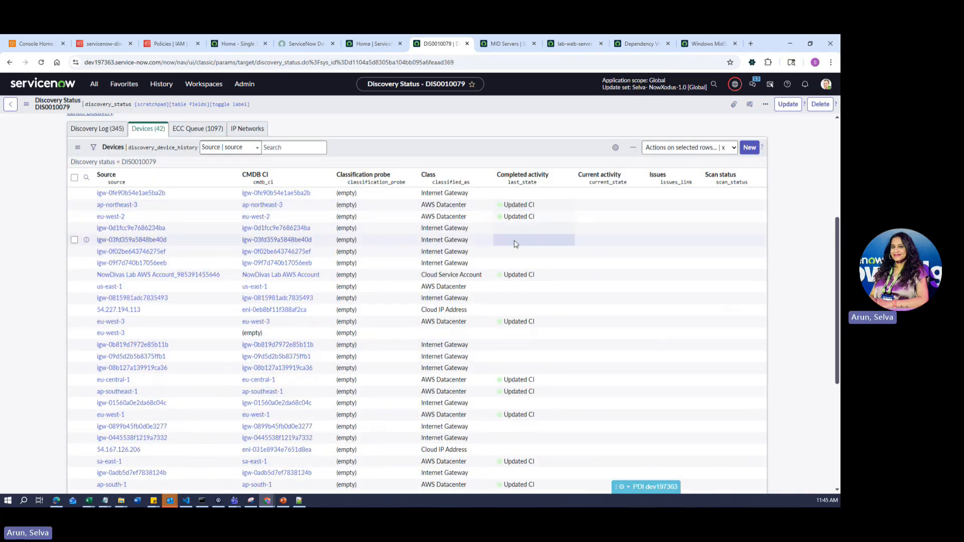
scroll(523, 231, "down", 5)
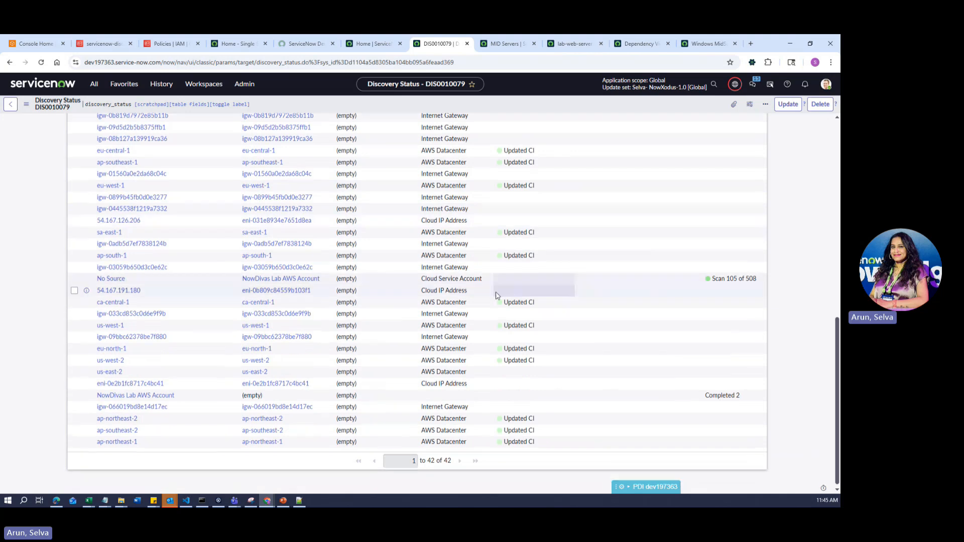
scroll(368, 413, "up", 3)
scroll(369, 413, "up", 4)
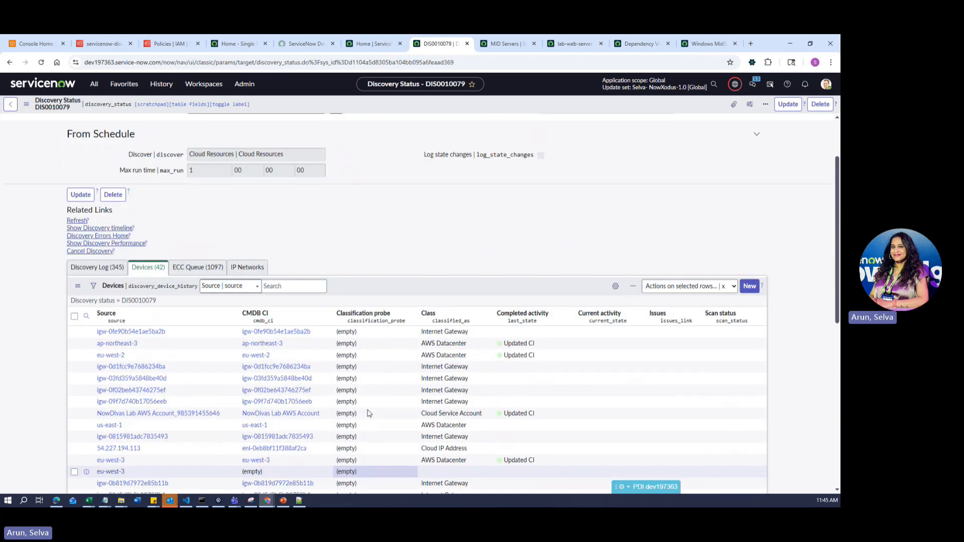
scroll(390, 299, "up", 2)
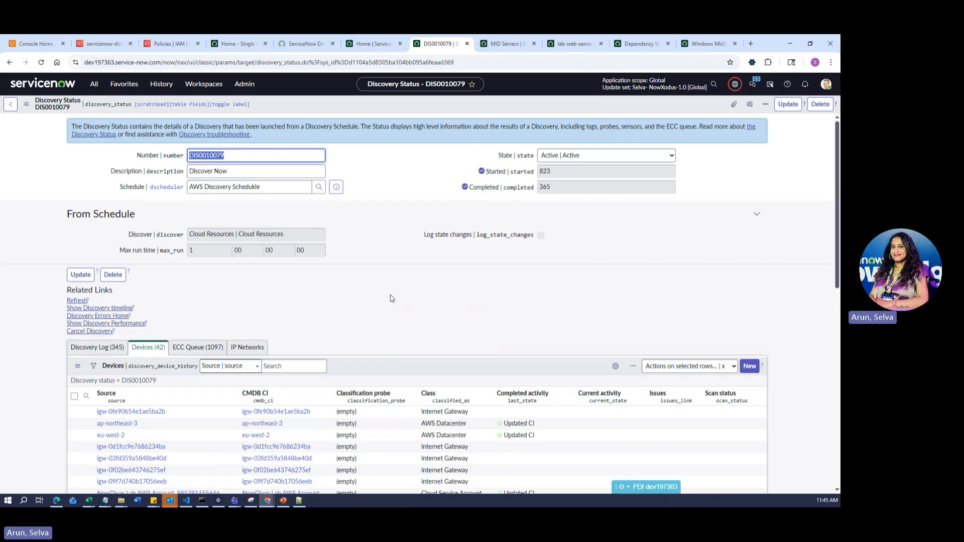
scroll(436, 399, "down", 4)
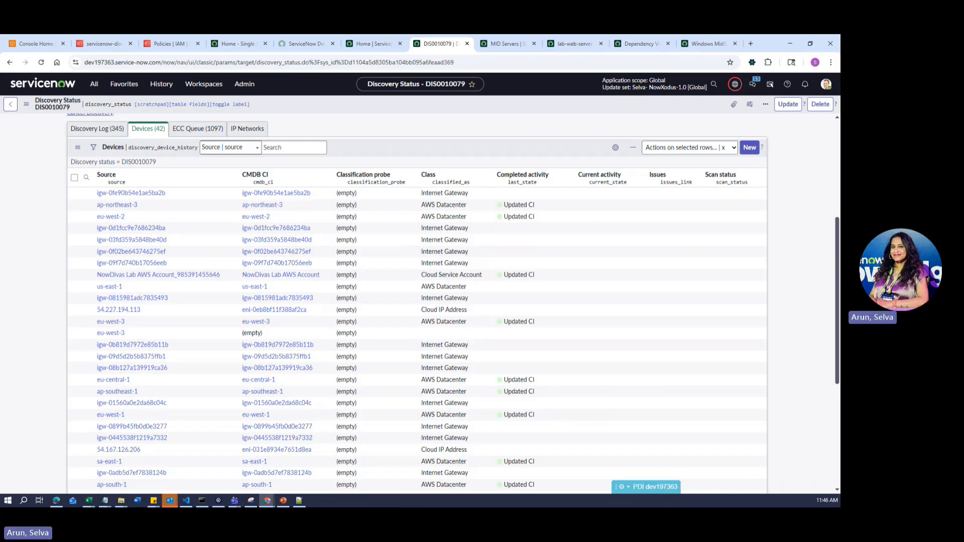
- From the servicenow-discovery user's permissions, open the ServiceNow-Cloud-Discovery-ReadOnly policy in a new tab
left_click(106, 40)
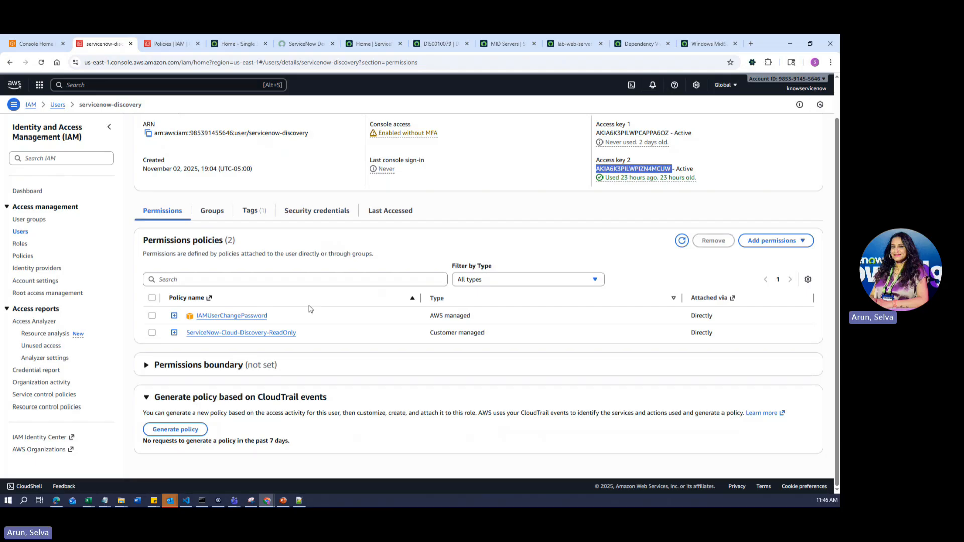
left_click(227, 333)
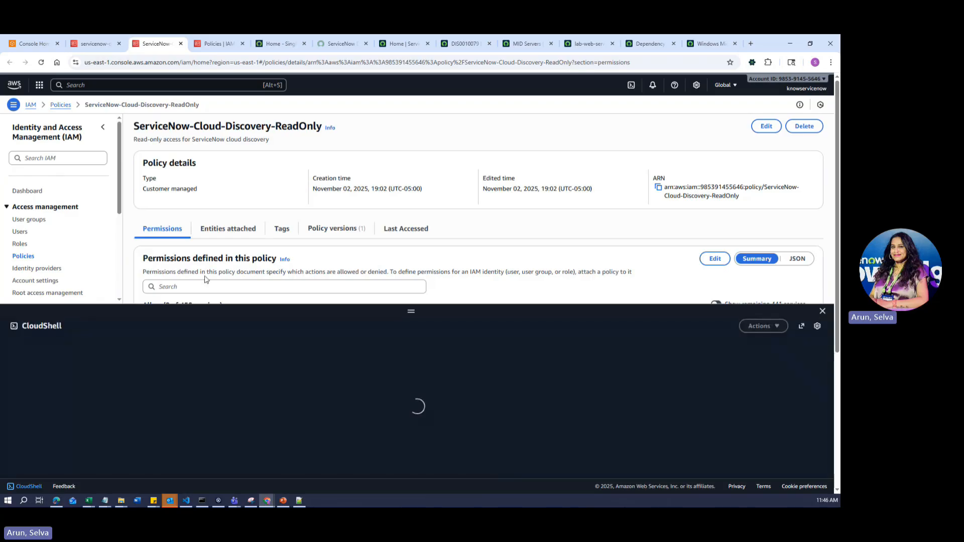
- Close CloudShell and scroll to the permissions summary listing nine read-only services, CloudWatch to S3
left_click(823, 310)
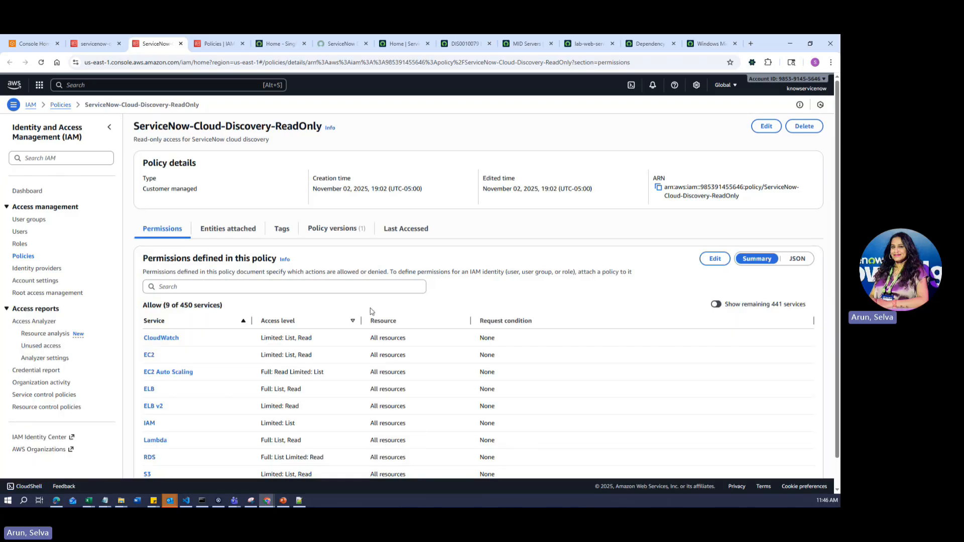
scroll(203, 307, "down", 1)
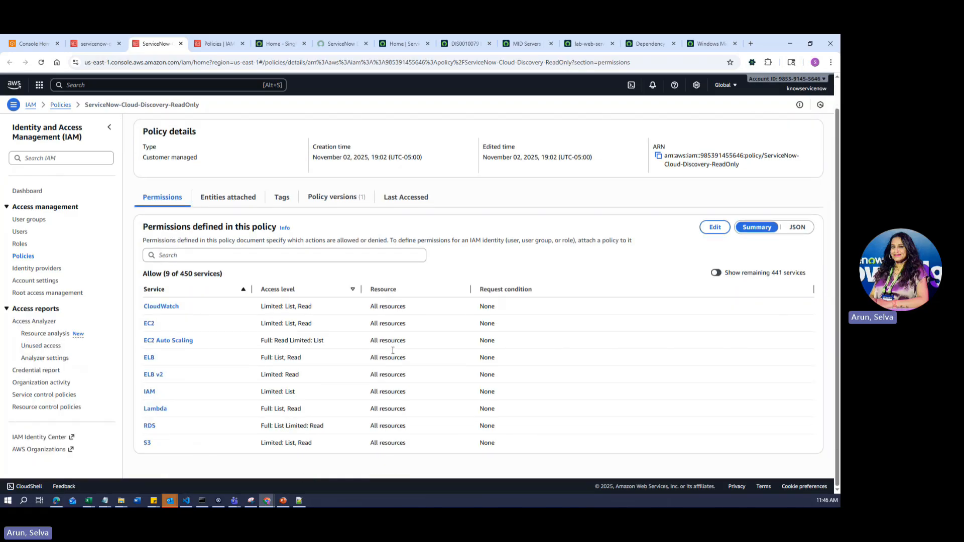